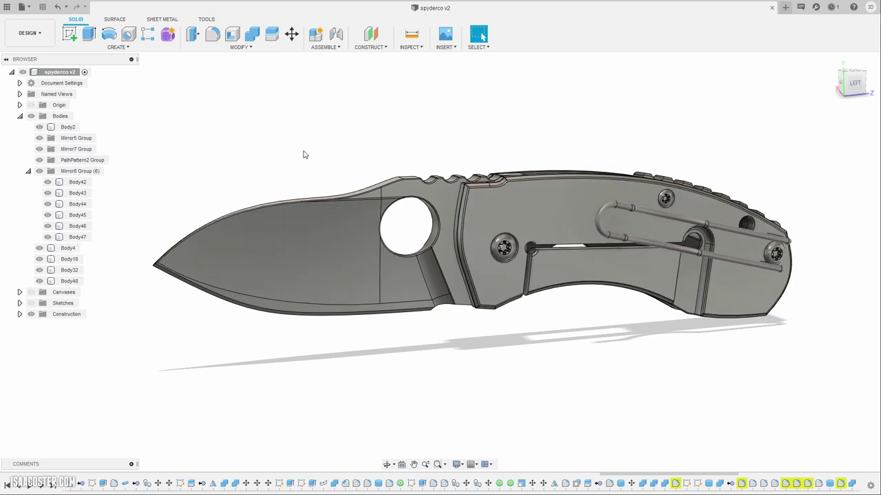
Look through the file types offered for exporting the knife design, including FBX, and cancel the export
shift+middle_drag(309, 155, 302, 144)
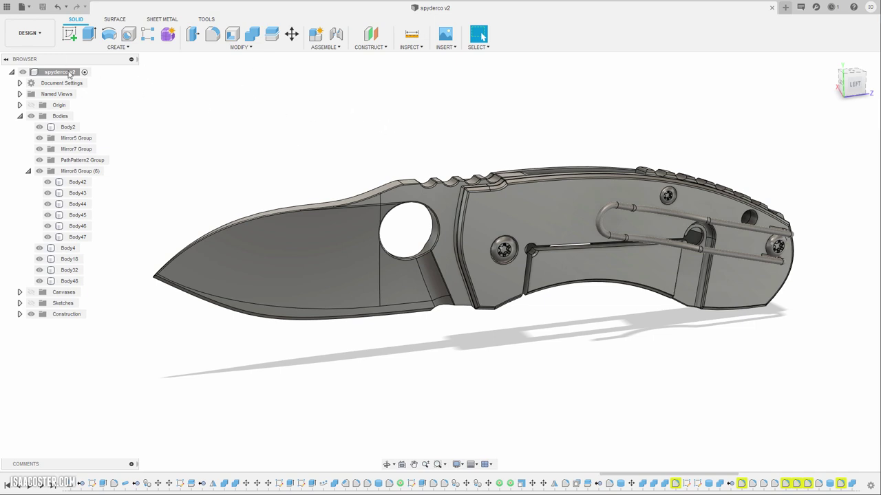
click(29, 9)
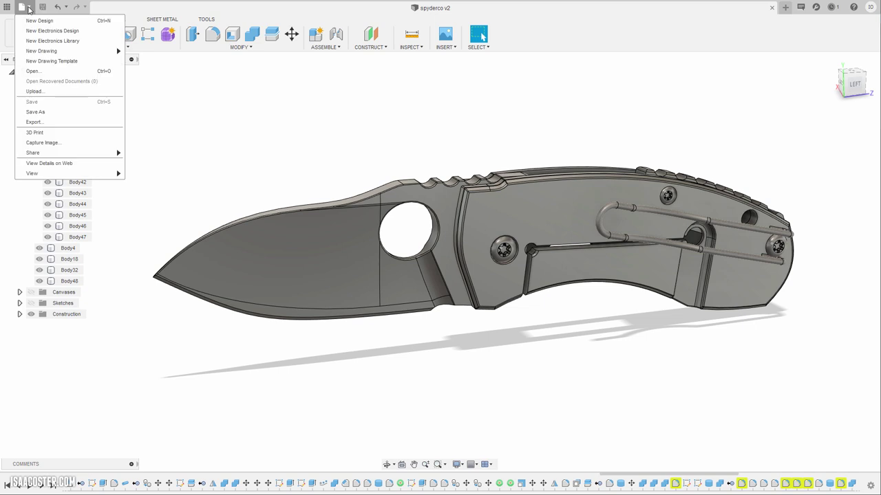
click(43, 122)
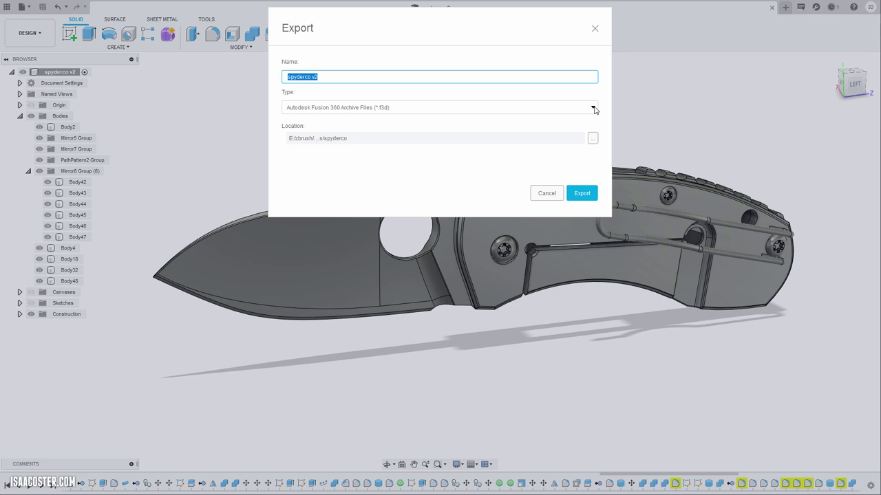
click(593, 108)
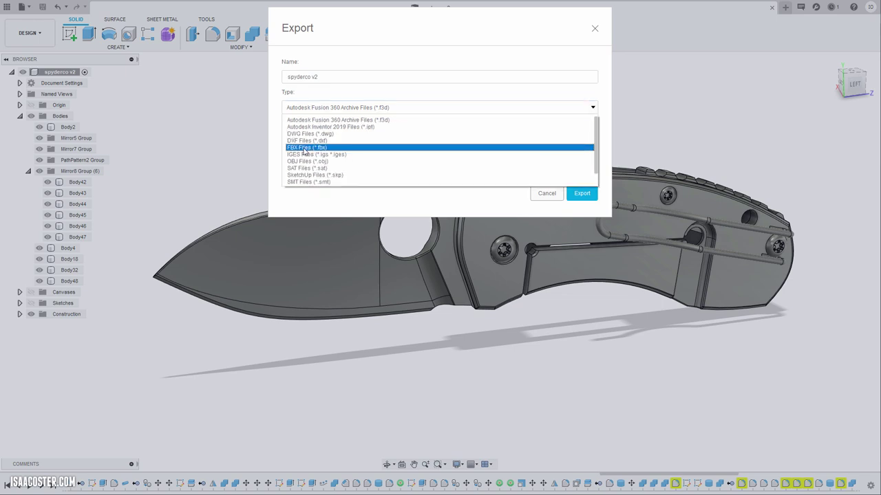
click(544, 196)
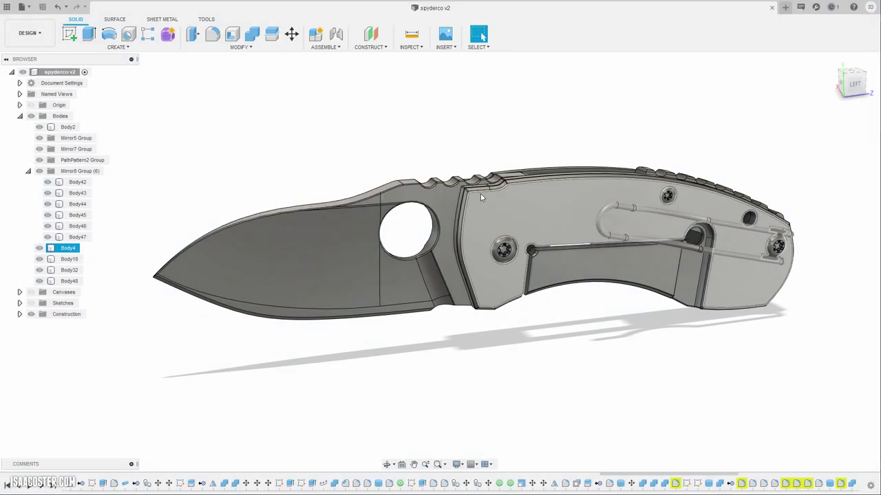
click(21, 7)
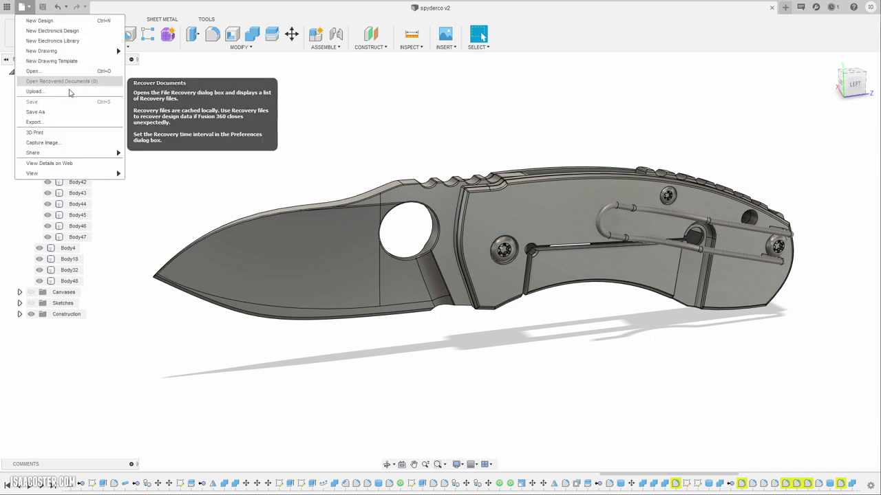
click(75, 122)
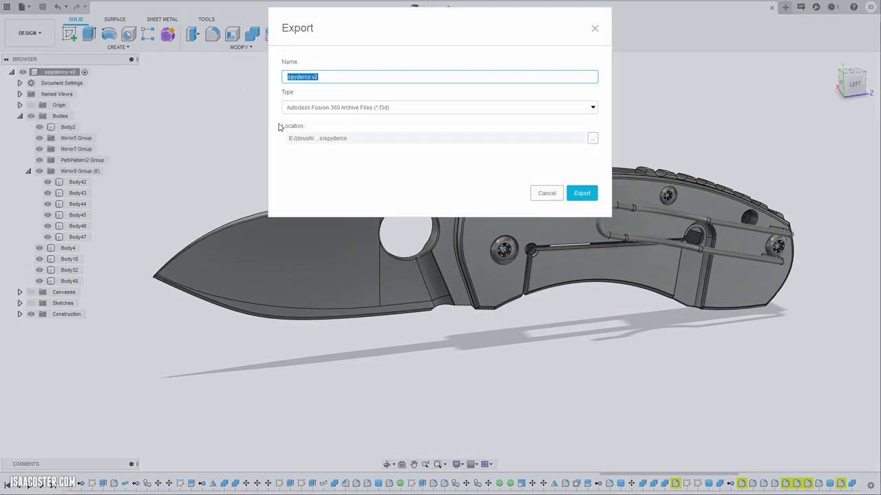
click(545, 194)
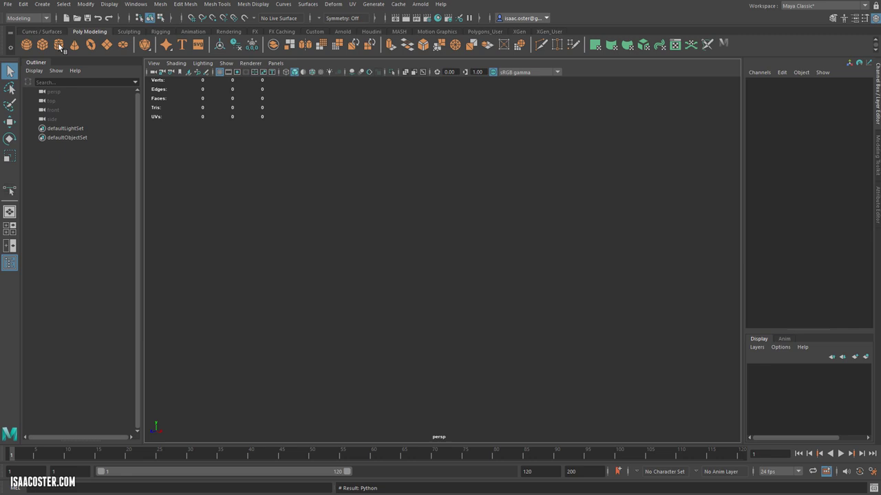
Switch to Maya and import spyderco v1.fbx from the spyderco folder inside 3D Foundations
click(9, 5)
click(61, 108)
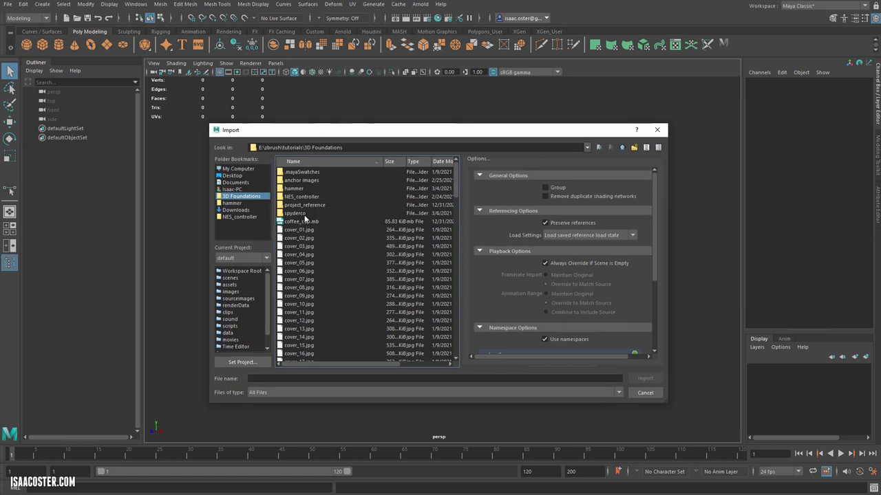
double_click(295, 214)
click(313, 181)
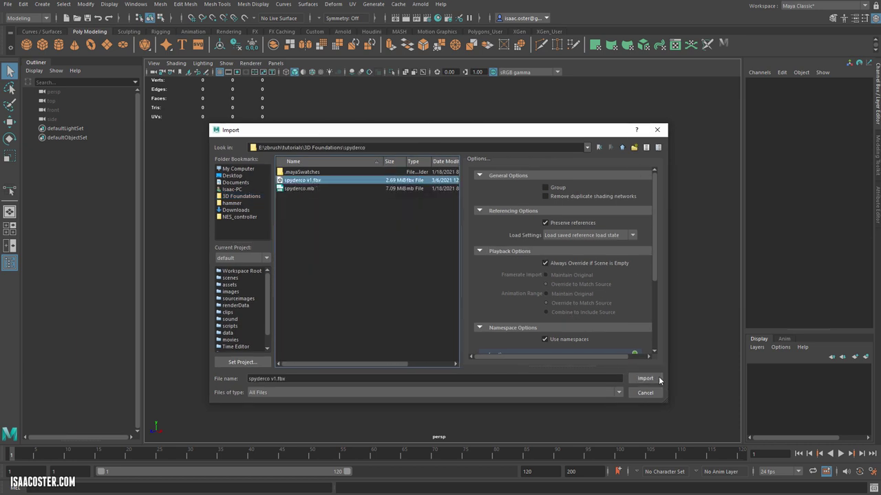
click(644, 378)
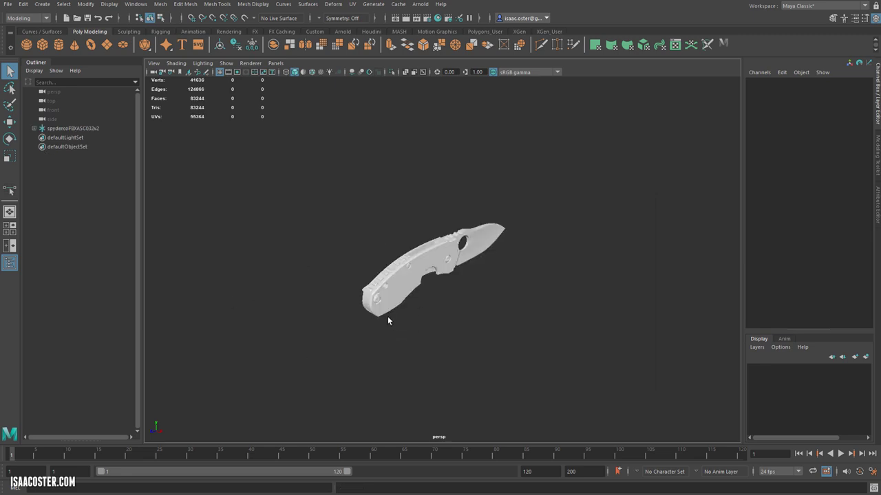
Expand the imported knife group and check that the blade and the clip-side handle scale are separate bodies
alt+drag(388, 316, 302, 261)
scroll(313, 275, up, 5)
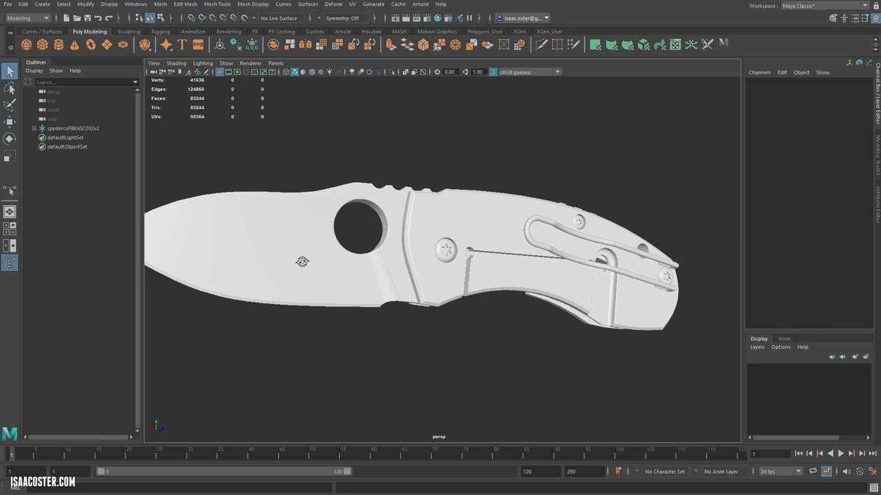
click(34, 128)
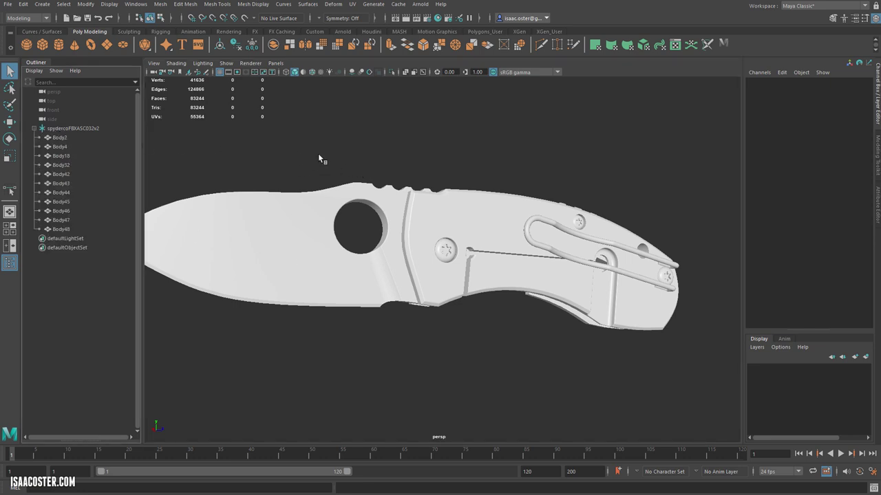
alt+middle_drag(319, 159, 346, 154)
click(342, 224)
click(454, 222)
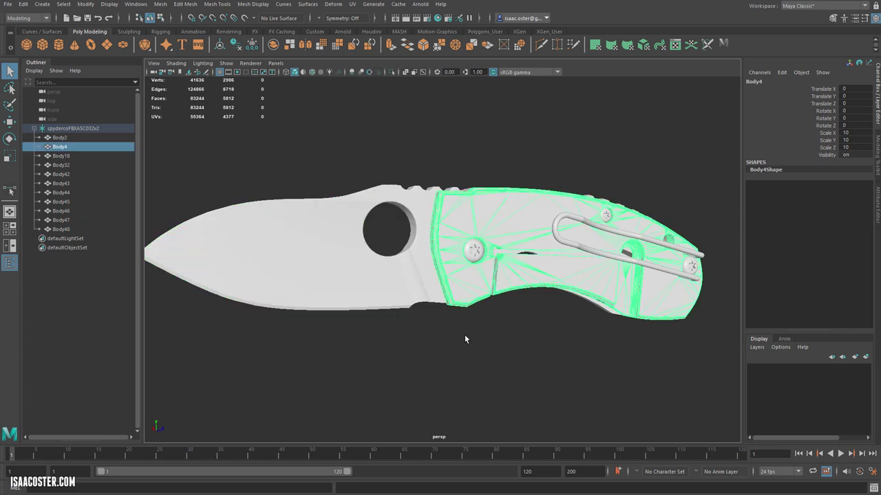
Select the screws and neighbouring parts on both sides of the handle one by one to examine them as separate bodies
scroll(470, 334, up, 6)
click(480, 267)
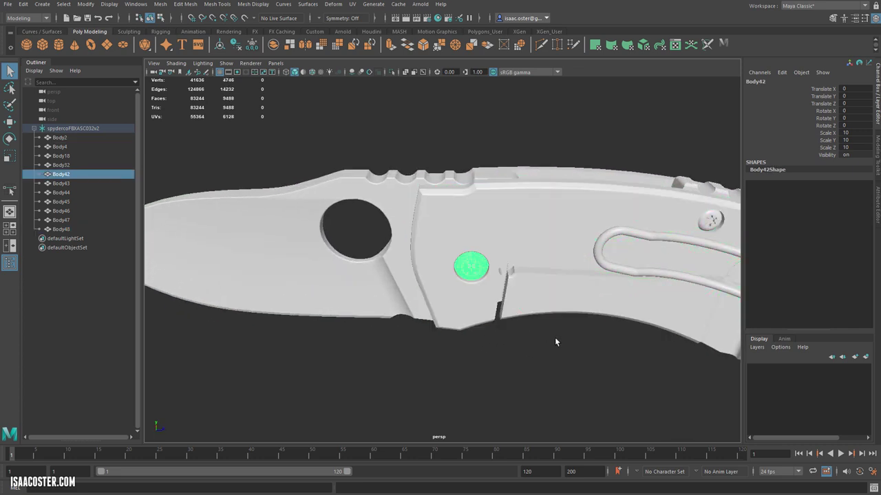
alt+middle_drag(556, 342, 500, 357)
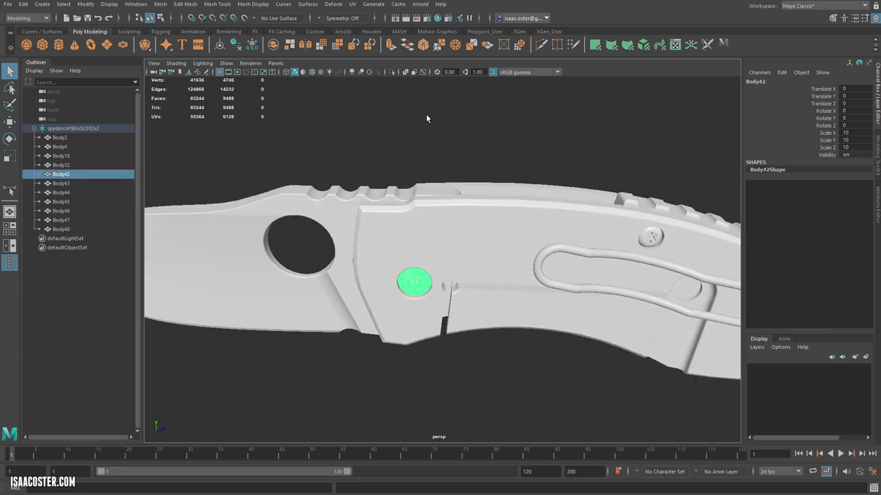
alt+drag(485, 136, 472, 165)
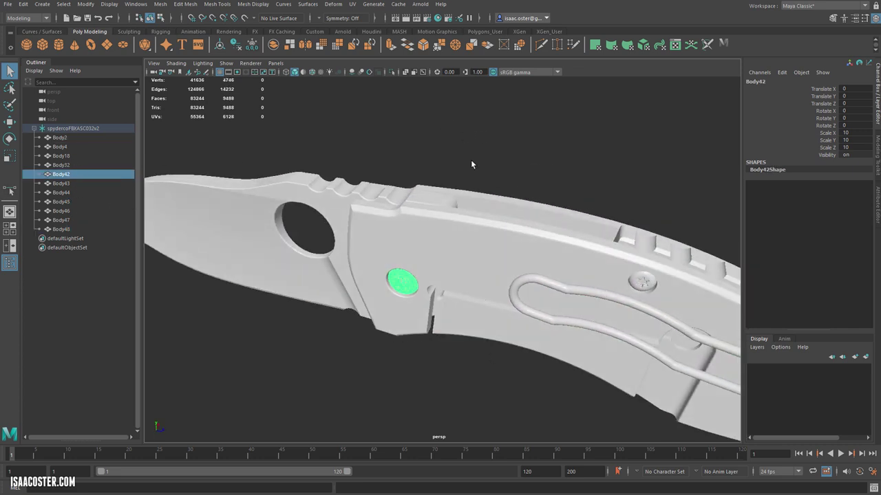
click(642, 285)
alt+drag(532, 266, 778, 250)
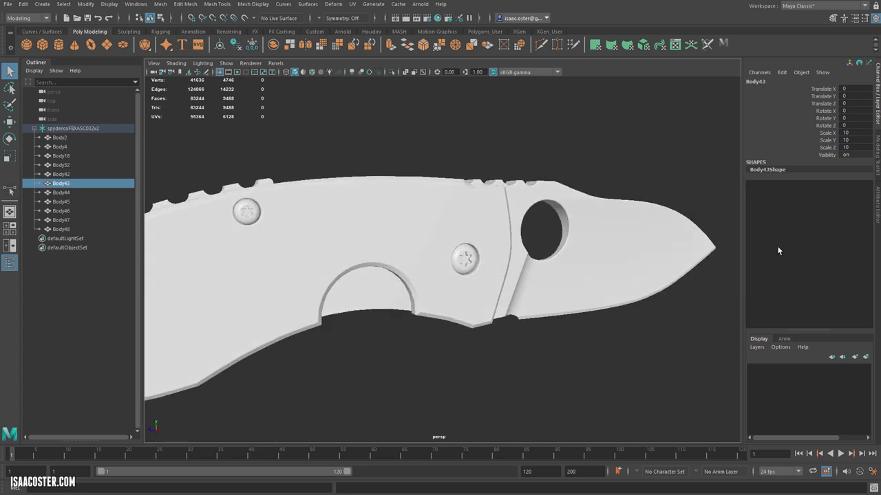
click(464, 266)
alt+drag(439, 258, 464, 256)
click(342, 211)
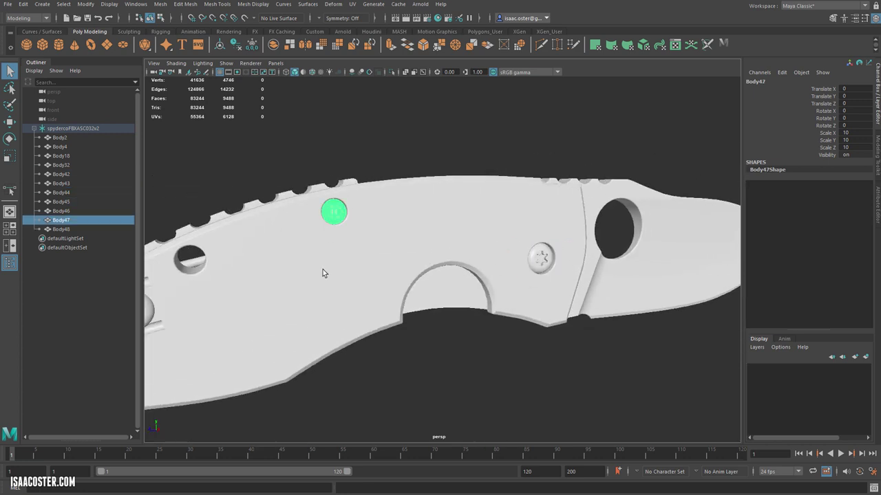
alt+drag(324, 271, 346, 266)
click(206, 288)
mouse_move(220, 162)
alt+mouse_down()
mouse_move(192, 180)
mouse_move(223, 158)
alt+mouse_up()
click(200, 161)
Select the clip-side handle scale Body4 together with its pivot screw Body42 and upper screw Body43
alt+drag(481, 374, 448, 273)
scroll(439, 309, up, 3)
drag(434, 229, 443, 273)
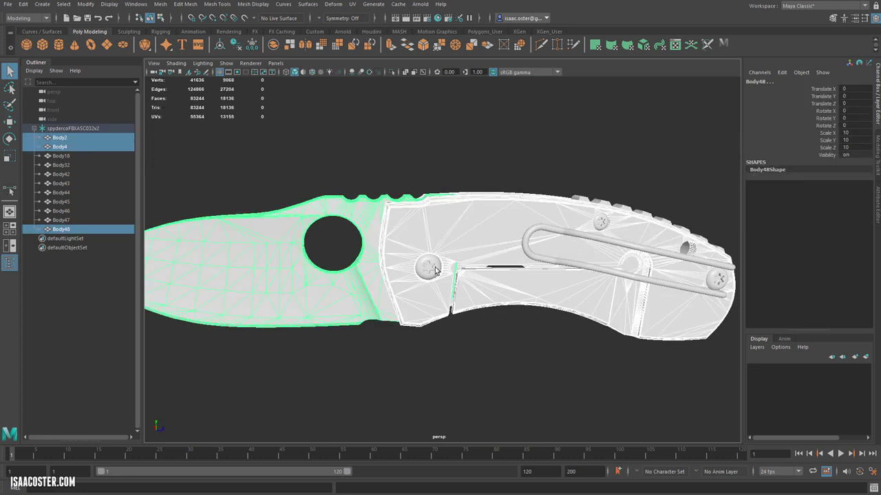
click(432, 288)
shift+click(430, 274)
shift+click(602, 222)
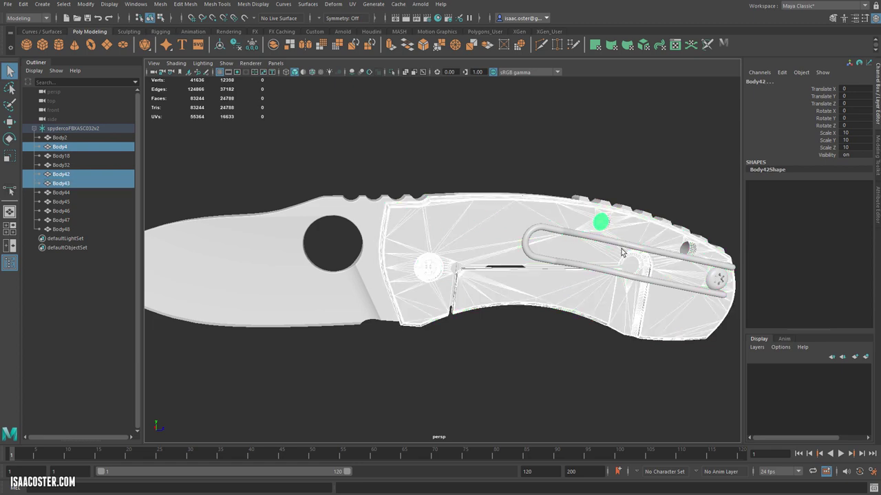
Add the two screws on the opposite side of the handle to the selection and hide all unselected objects
alt+drag(638, 304, 298, 251)
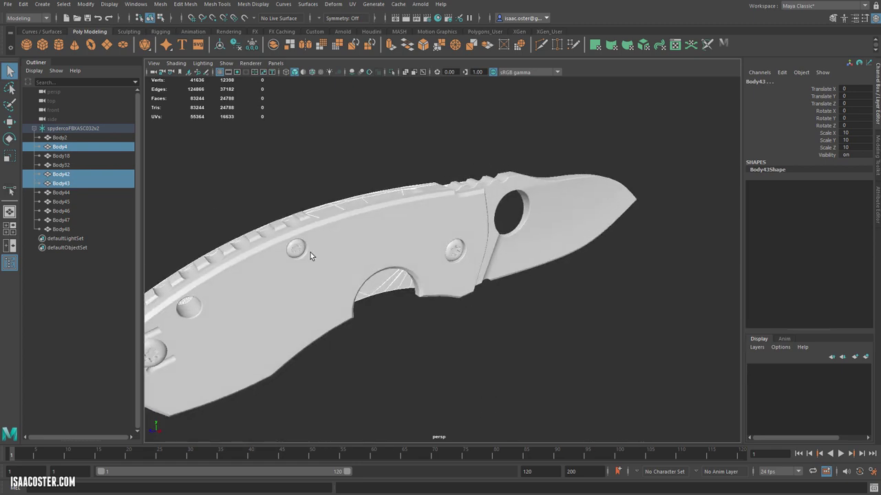
shift+click(296, 249)
shift+click(454, 250)
alt+drag(315, 139, 296, 138)
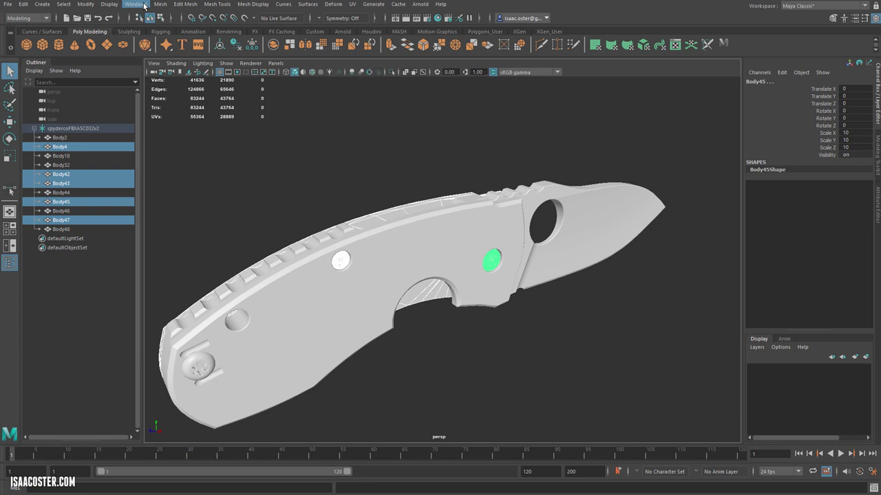
click(145, 6)
mouse_move(207, 52)
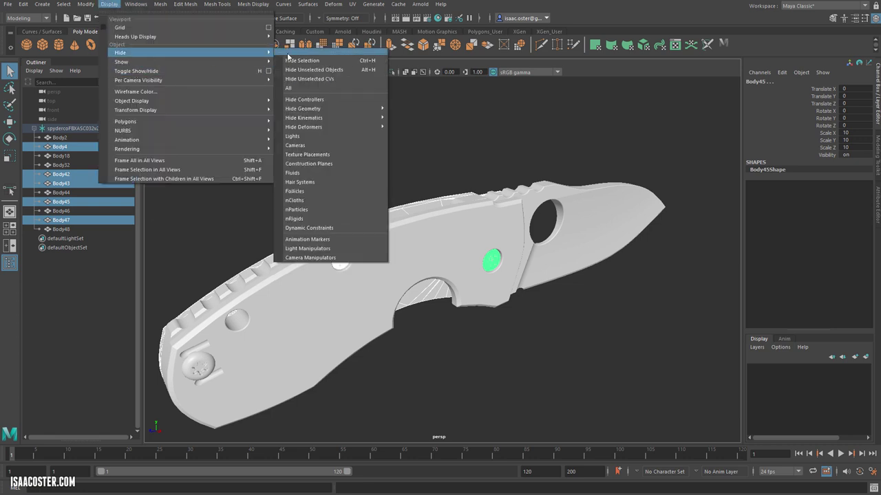
click(314, 69)
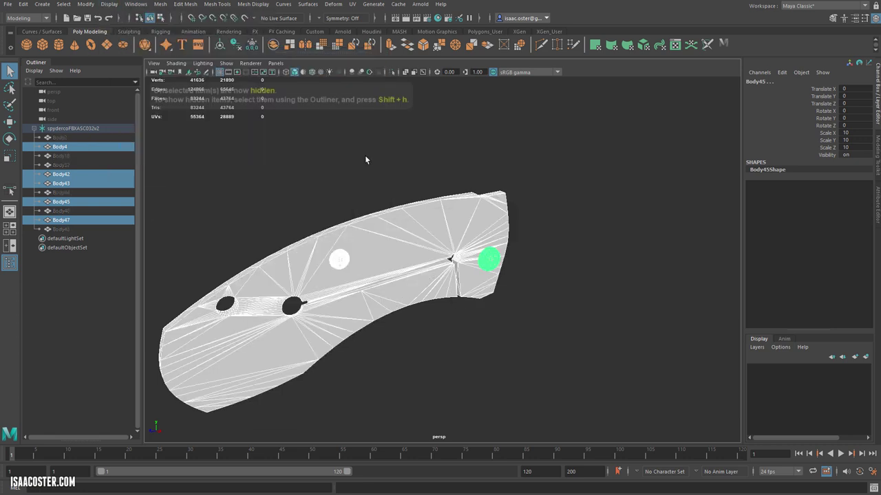
Undo the deselection and the hiding of the unselected bodies
click(281, 182)
mouse_move(280, 180)
alt+mouse_down()
mouse_move(271, 149)
mouse_move(276, 179)
alt+mouse_up()
key(ctrl+z)
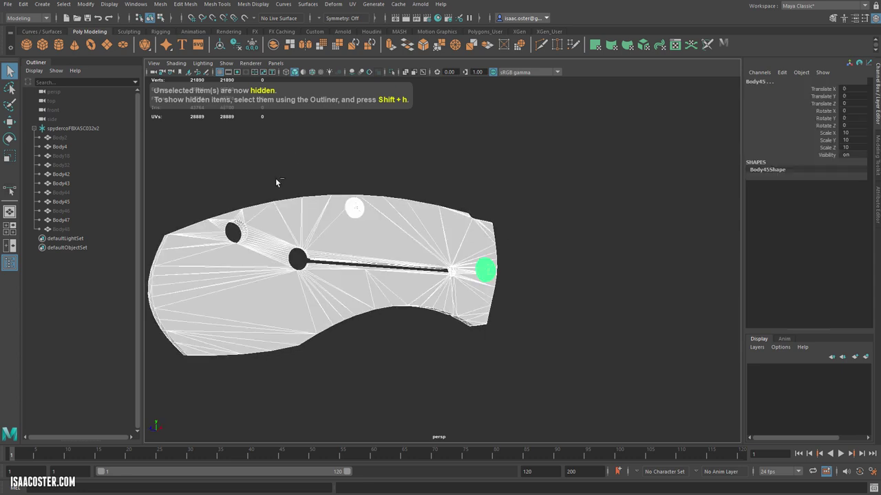
key(ctrl+z)
Remove the opposite handle scale and its two screws from the selection, keeping only Body4, Body42 and Body43
shift+click(327, 220)
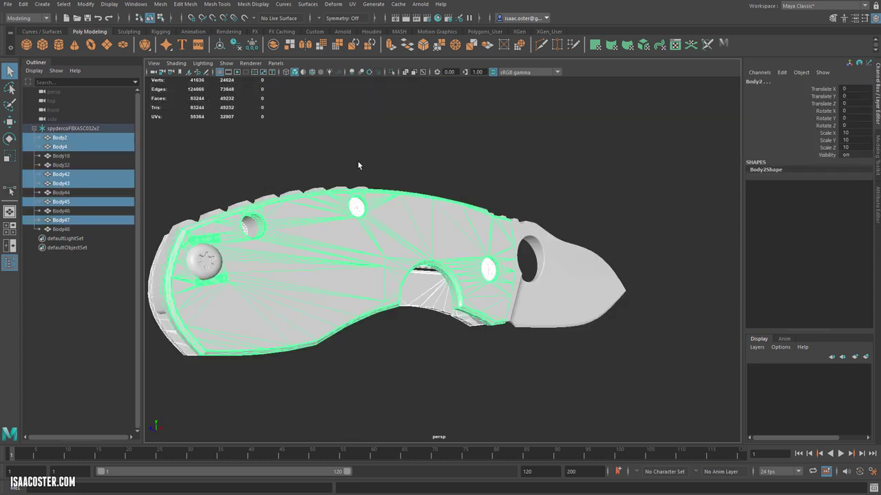
alt+drag(357, 165, 355, 211)
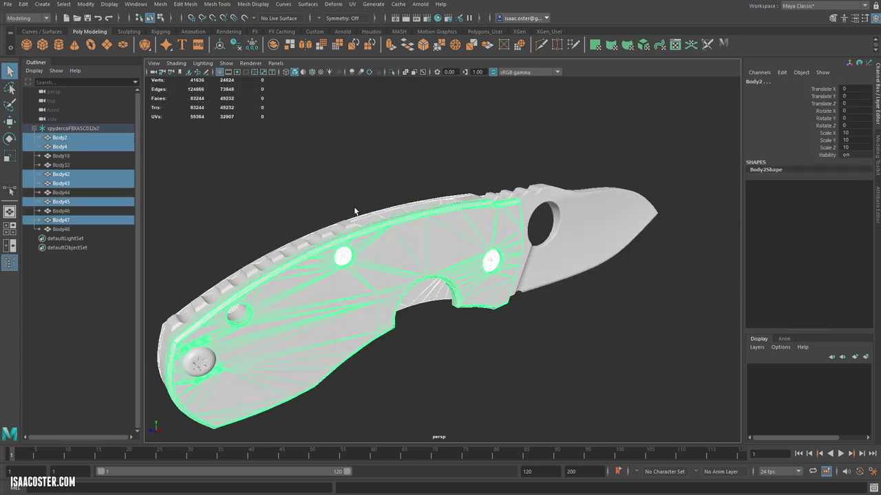
shift+click(343, 258)
shift+click(406, 271)
shift+click(493, 267)
alt+drag(491, 349, 538, 296)
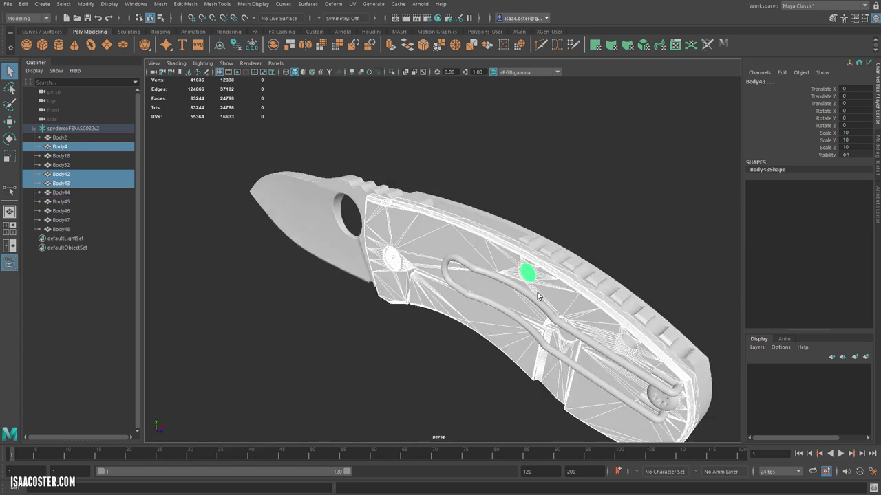
Hide all objects except the selected clip-side handle scale and its two screws
alt+drag(454, 256, 339, 163)
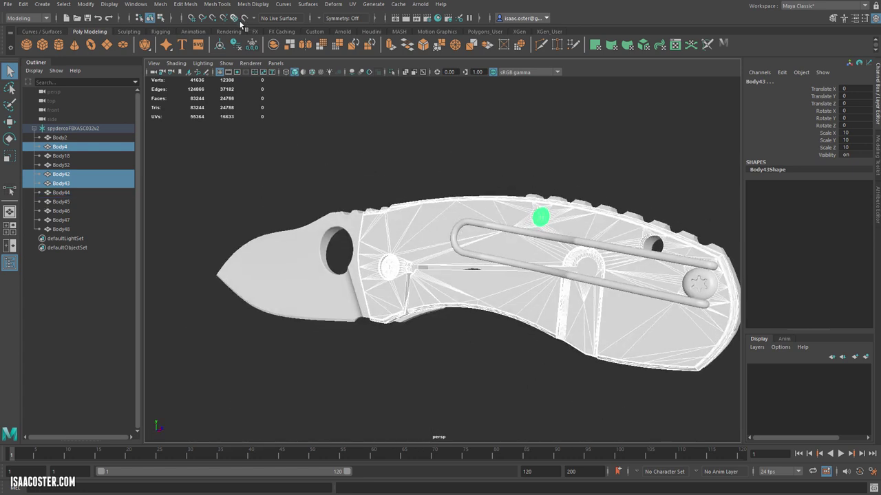
click(110, 4)
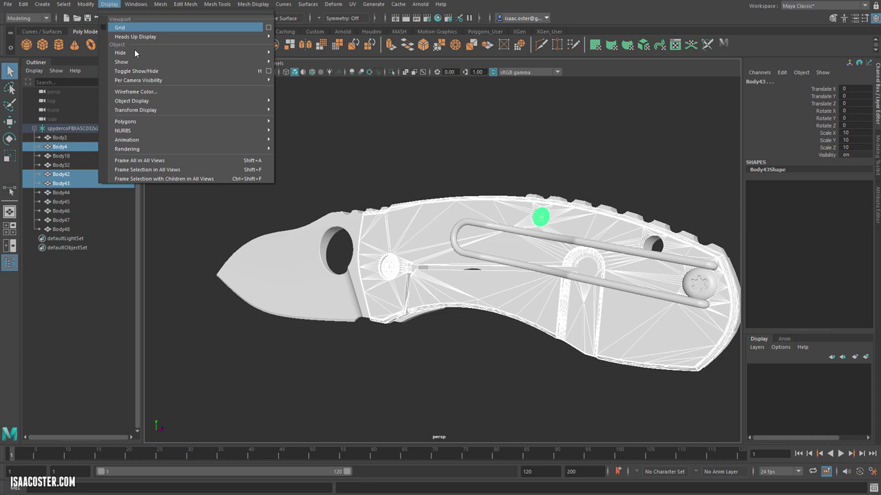
mouse_move(138, 54)
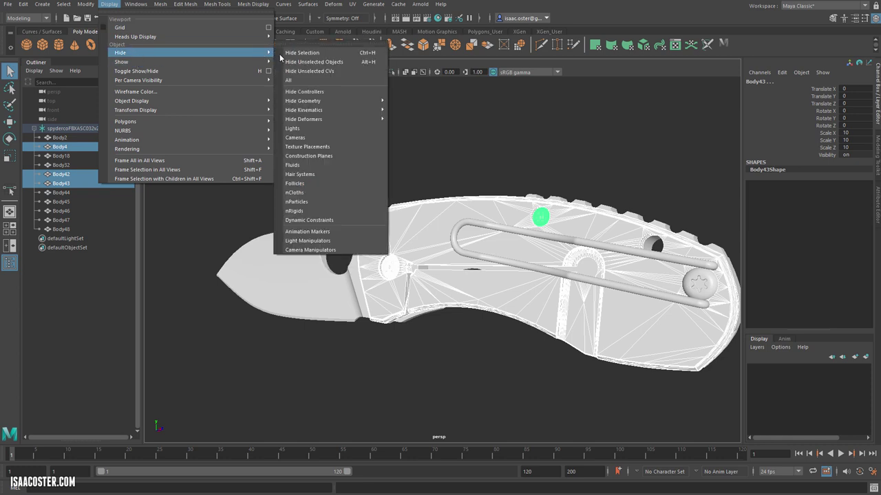
click(335, 64)
alt+drag(400, 158, 483, 164)
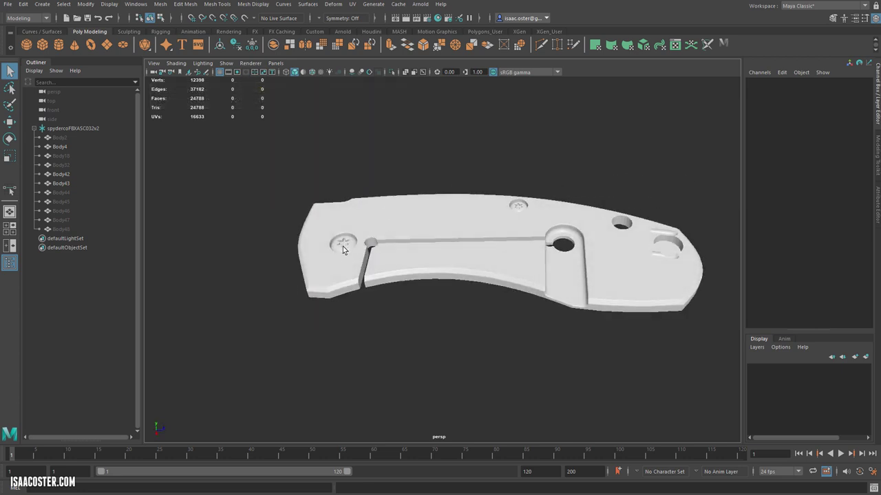
mouse_move(376, 321)
alt+mouse_down()
mouse_move(376, 291)
mouse_move(377, 334)
alt+mouse_up()
mouse_move(553, 307)
alt+mouse_down()
mouse_move(537, 370)
mouse_move(561, 307)
alt+mouse_up()
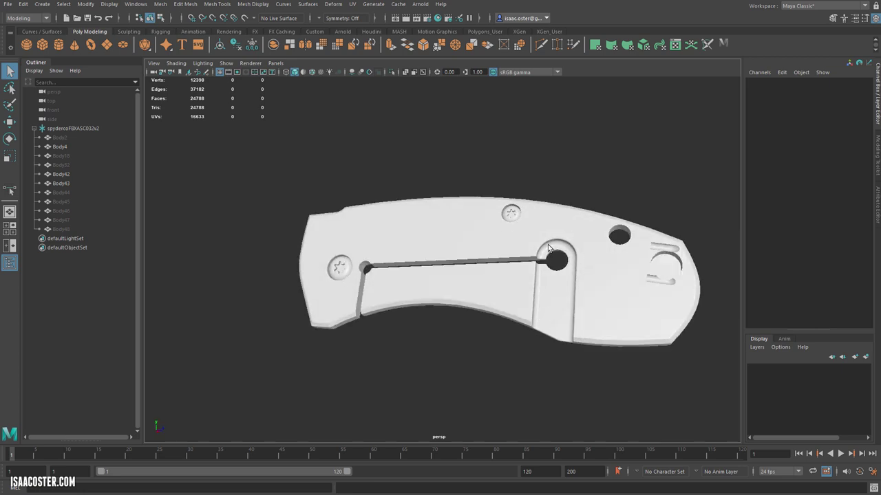
alt+drag(557, 259, 495, 268)
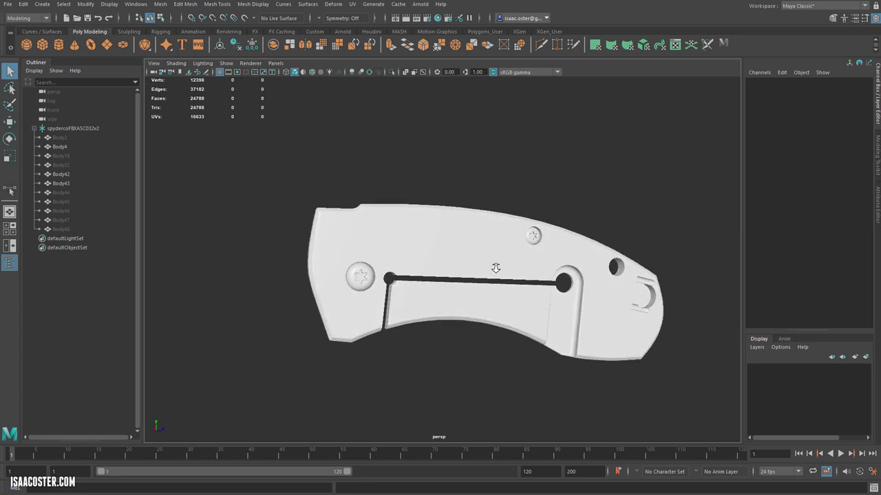
Examine the isolated clip-side handle scale and its two screws close up, selecting them individually and together
alt+right_drag(496, 268, 617, 277)
alt+drag(618, 278, 608, 215)
click(601, 214)
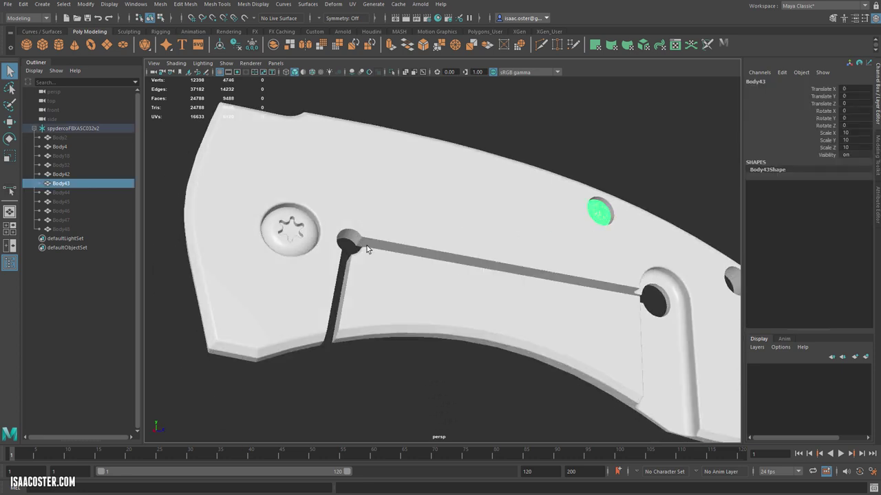
click(289, 240)
mouse_move(369, 213)
alt+mouse_down()
mouse_move(363, 245)
mouse_move(360, 212)
alt+mouse_up()
click(381, 109)
alt+drag(381, 109, 424, 131)
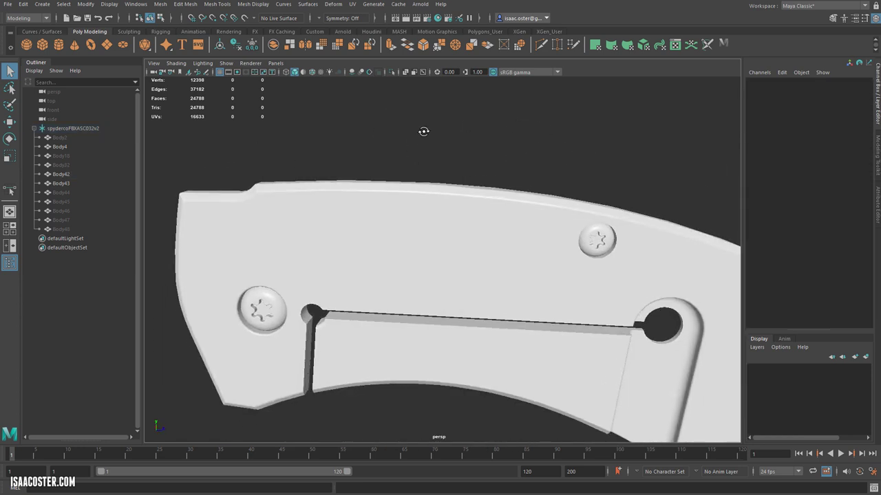
scroll(423, 132, down, 6)
drag(631, 170, 282, 373)
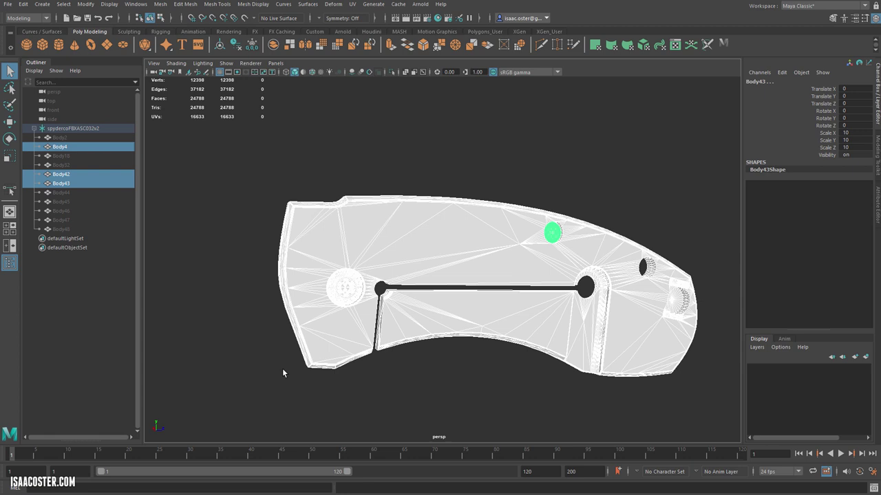
alt+drag(320, 332, 312, 296)
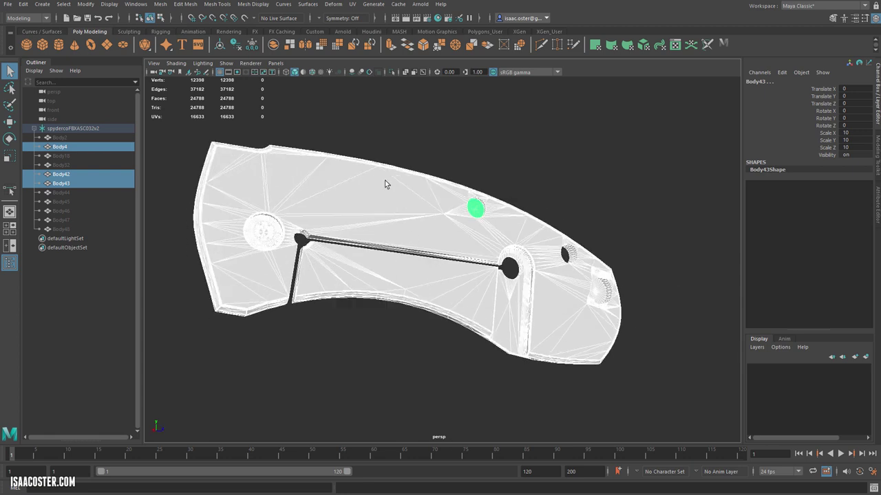
Check that the two screws and the handle scale are separate bodies by selecting them in turn, then clear the selection
click(380, 144)
click(267, 241)
click(475, 211)
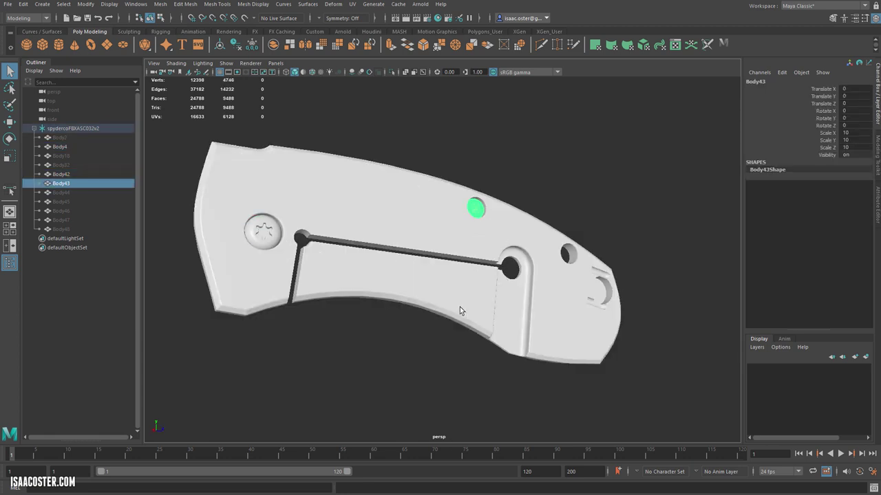
alt+drag(462, 310, 454, 330)
shift+click(260, 291)
shift+click(291, 306)
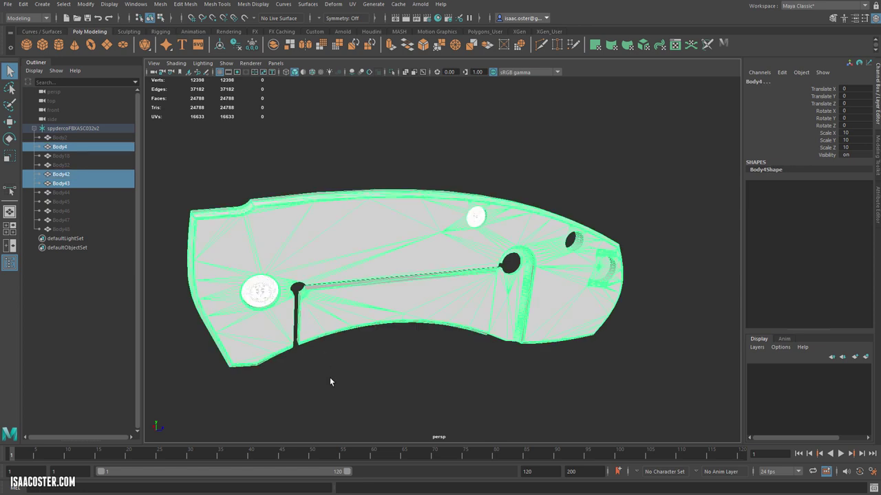
alt+drag(330, 380, 328, 379)
click(328, 379)
alt+drag(473, 222, 430, 212)
alt+middle_drag(475, 224, 516, 225)
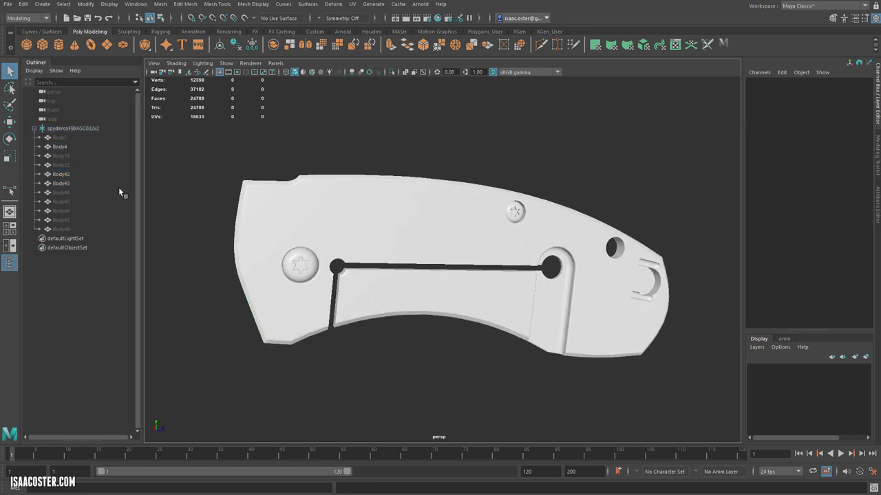
Unhide all knife bodies from Body2 to Body48 and clear the selection
click(69, 128)
shift+click(72, 229)
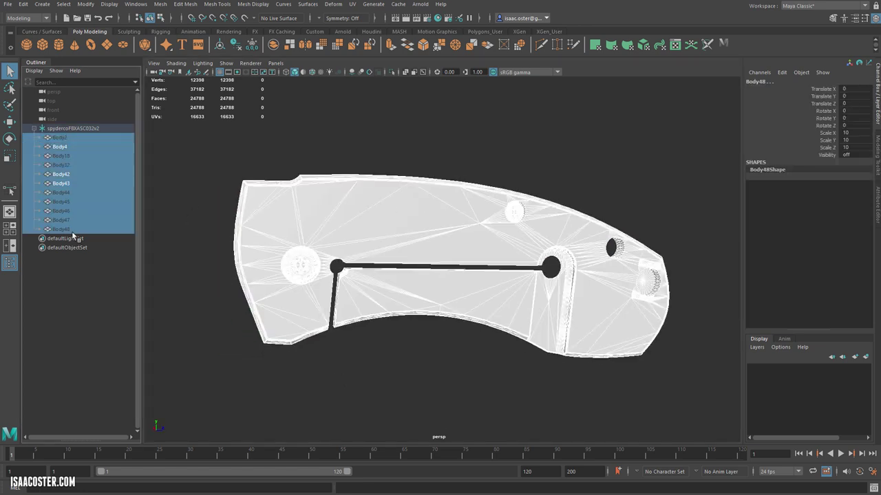
key(shift+h)
click(322, 150)
alt+drag(322, 150, 295, 146)
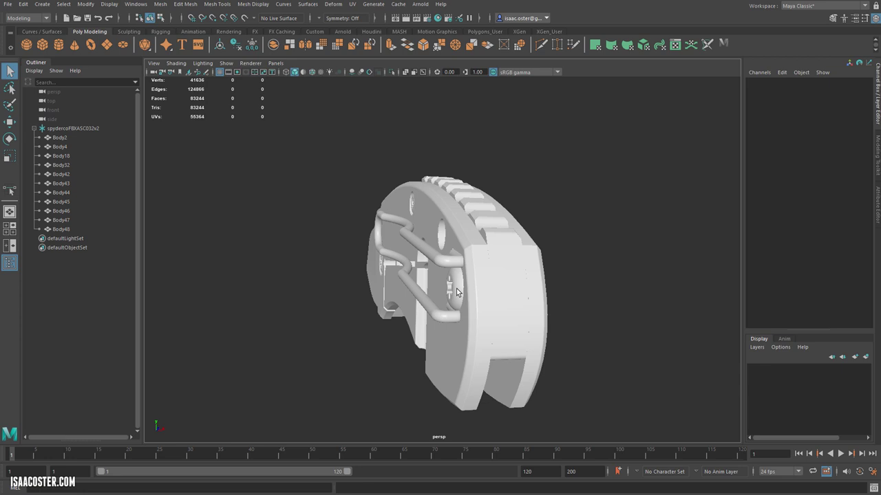
Examine the pocket clip, its screw and the surrounding end of the handle from several angles
alt+drag(457, 292, 531, 291)
alt+middle_drag(525, 287, 466, 291)
alt+drag(465, 291, 415, 290)
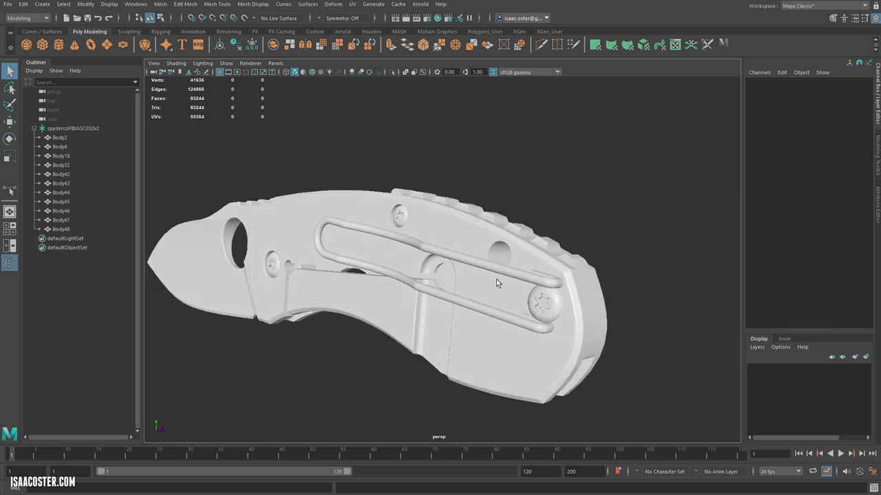
click(543, 310)
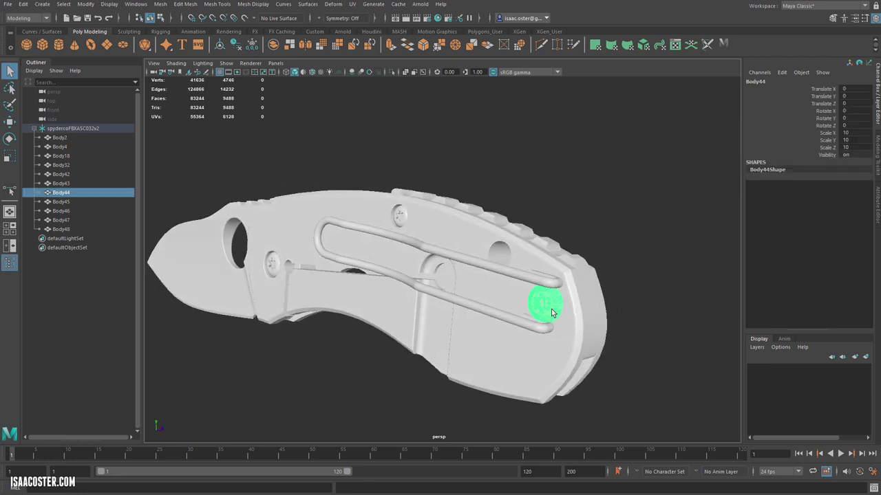
alt+drag(550, 313, 523, 289)
click(563, 291)
alt+middle_drag(504, 293, 478, 308)
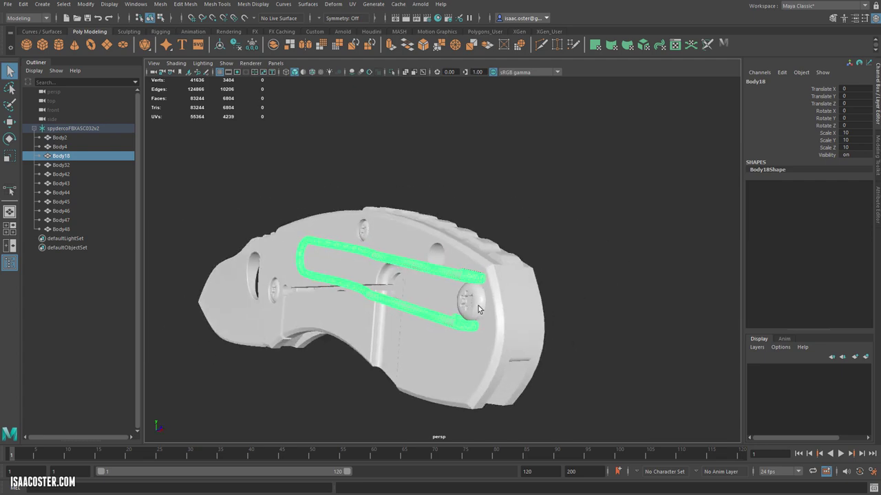
alt+right_drag(478, 310, 632, 332)
scroll(632, 332, up, 1)
click(514, 334)
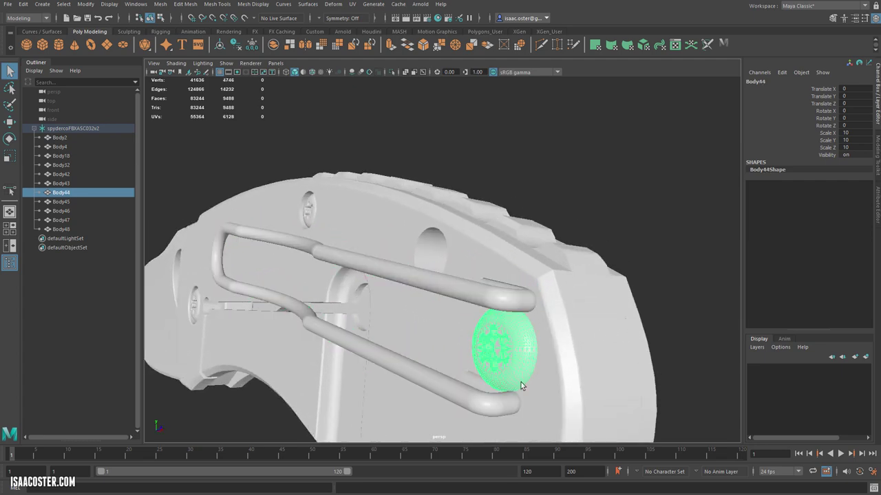
scroll(537, 388, up, 3)
alt+drag(537, 389, 559, 400)
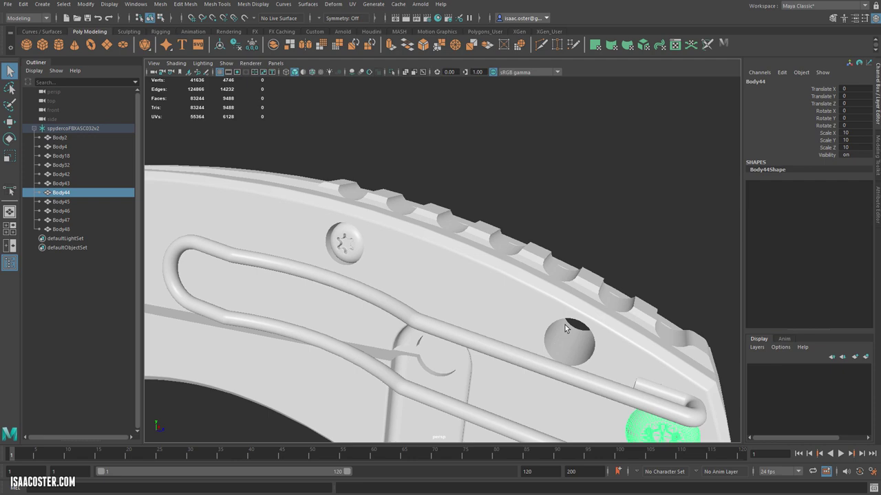
click(567, 326)
alt+middle_drag(566, 328, 468, 282)
alt+drag(467, 283, 609, 265)
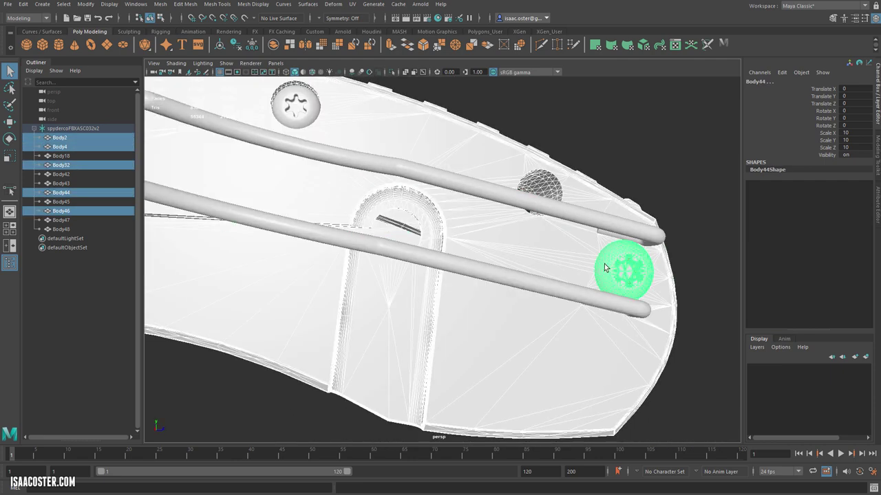
Hide the pocket clip screw twice to inspect the hole beneath it, undoing the hide each time
click(609, 268)
click(586, 266)
click(611, 276)
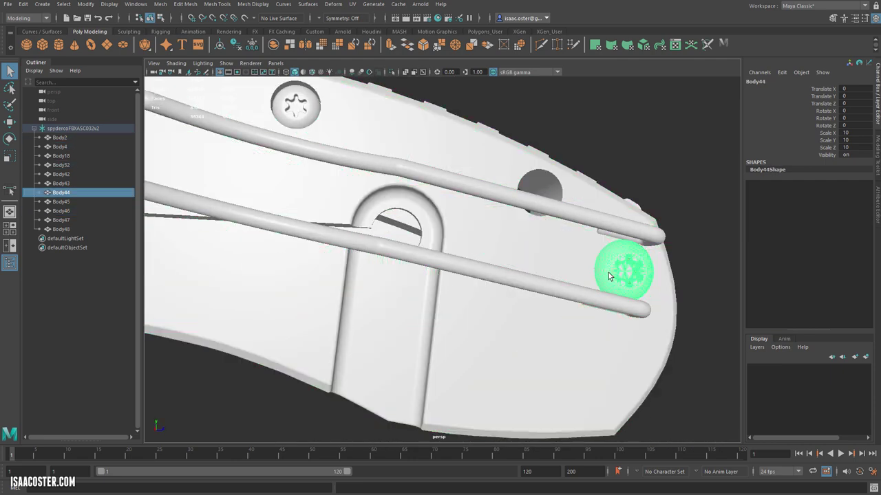
key(ctrl+h)
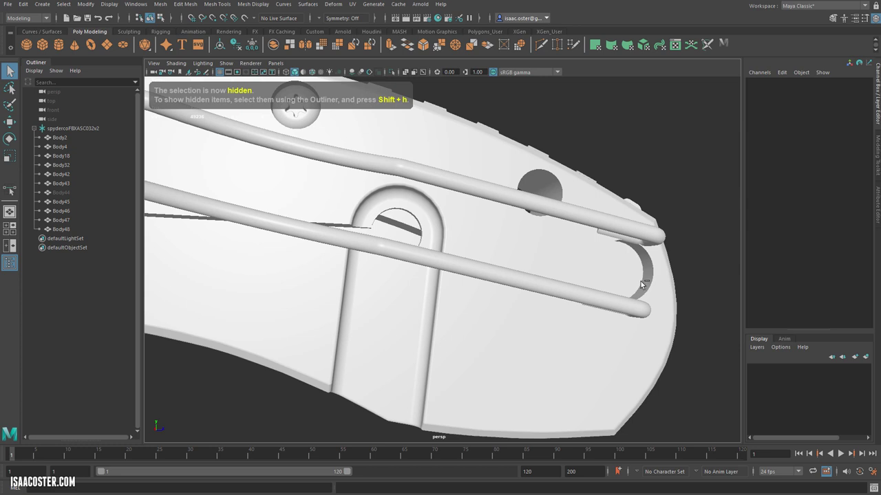
key(ctrl+z)
alt+drag(598, 283, 556, 279)
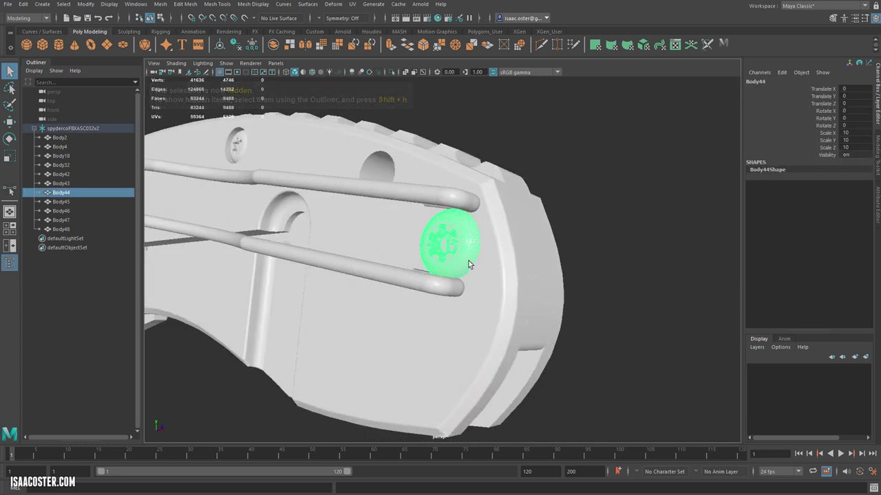
key(ctrl+h)
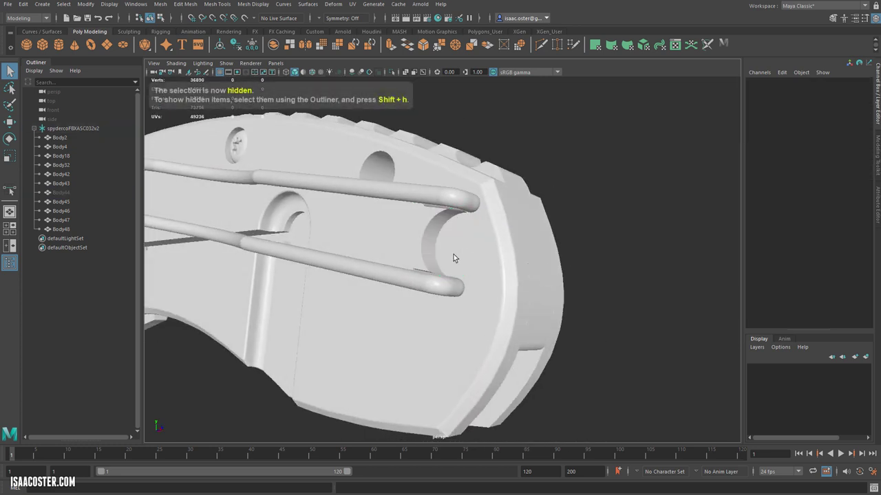
key(ctrl+z)
alt+drag(577, 264, 514, 267)
click(552, 252)
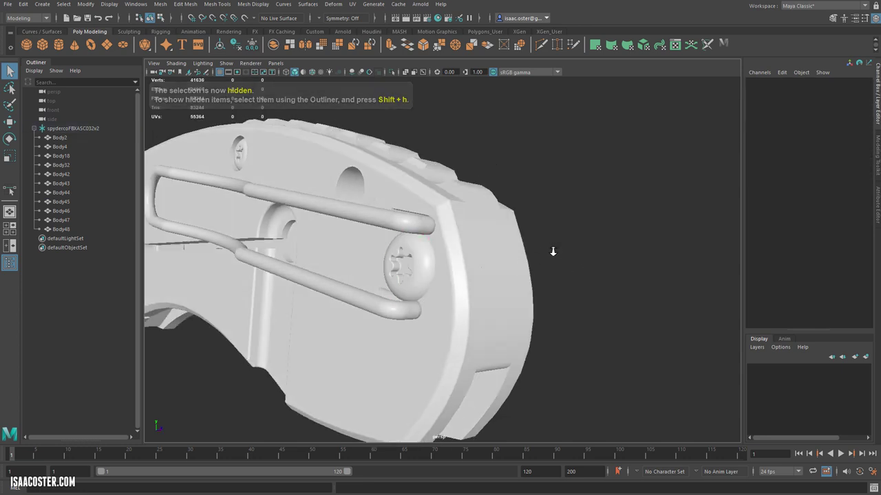
Create a new Blinn material in the Hypershade and move the window clear of the knife
alt+drag(338, 242, 426, 236)
alt+right_drag(424, 235, 297, 215)
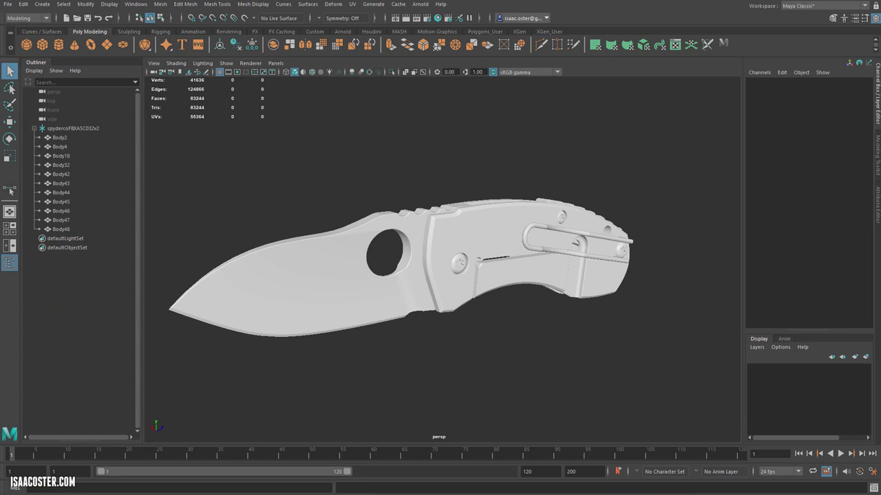
drag(709, 165, 181, 412)
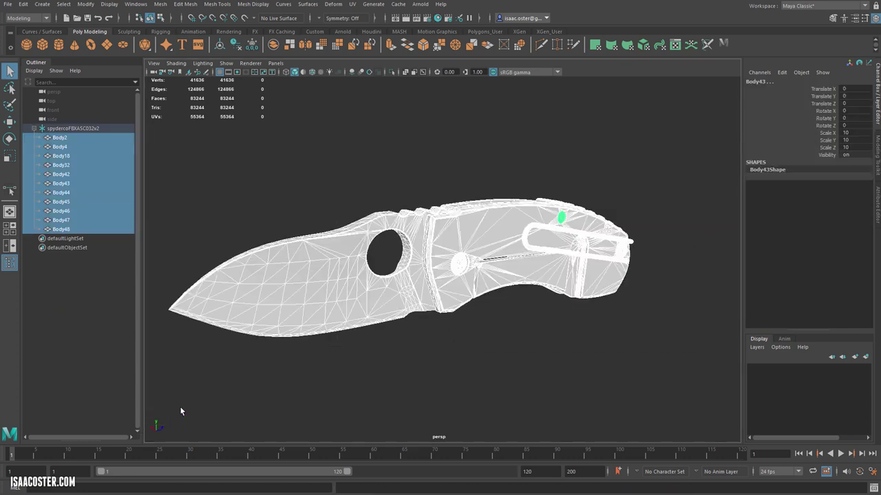
drag(0, 165, 407, 81)
click(285, 286)
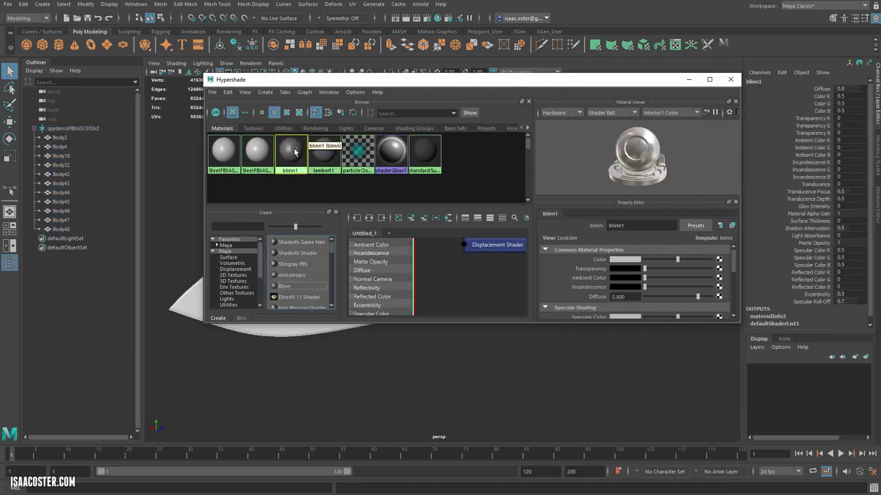
right_click(295, 152)
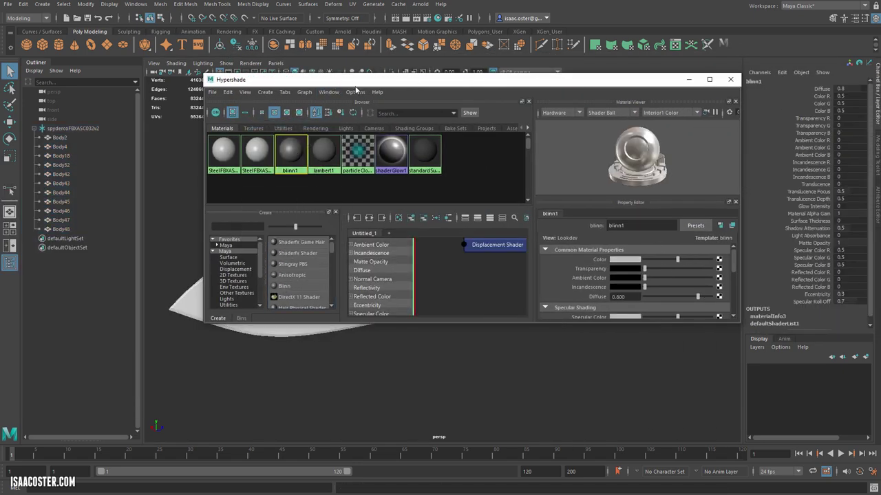
drag(417, 88, 516, 341)
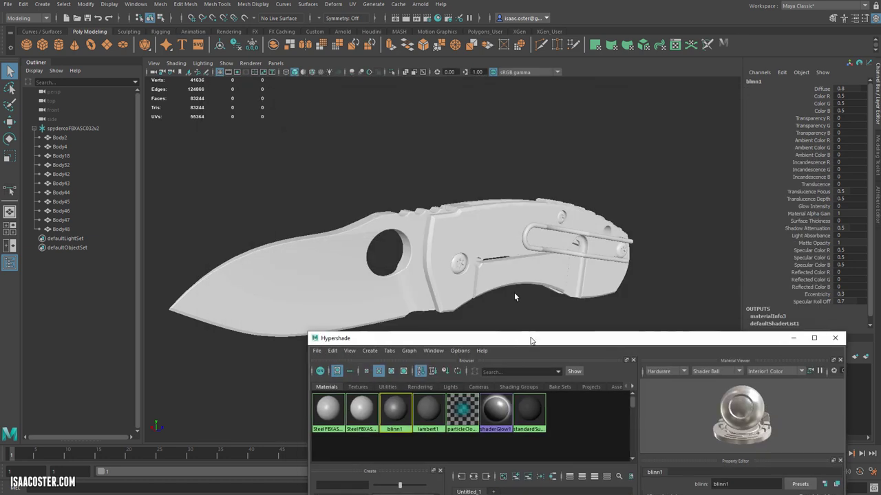
Select all bodies of the knife and assign the blinn1 material to them
drag(629, 89, 177, 321)
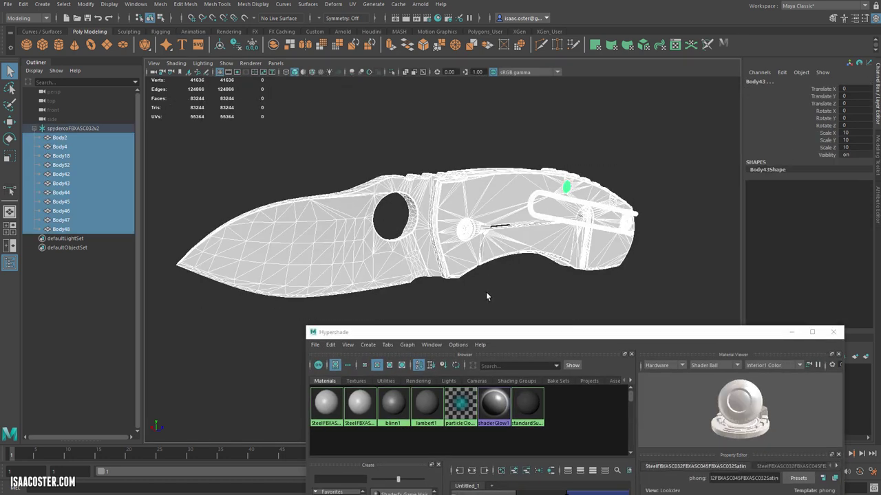
right_click(396, 404)
click(385, 450)
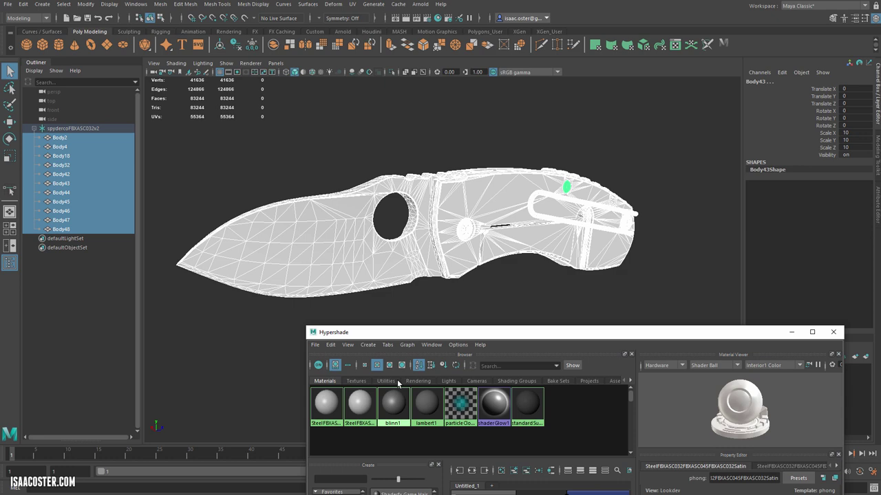
Delete the unused shading nodes in the Hypershade, minimize its window and deselect the knife bodies
drag(372, 333, 294, 159)
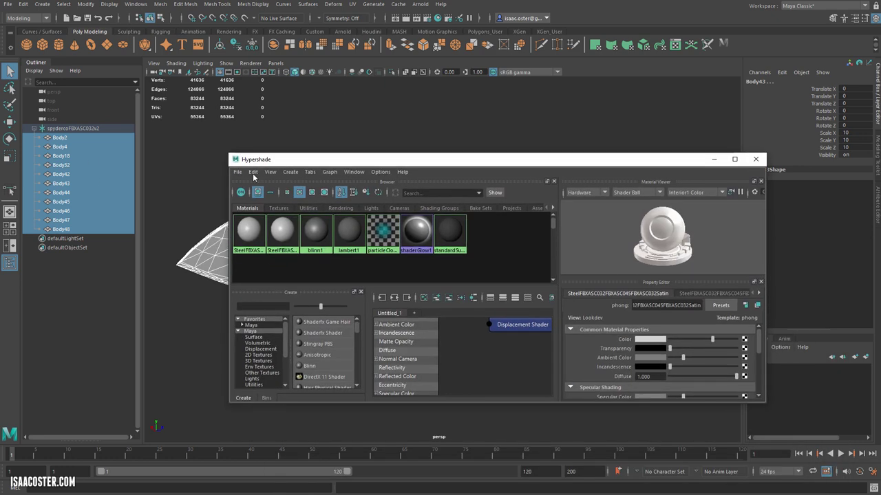
click(253, 172)
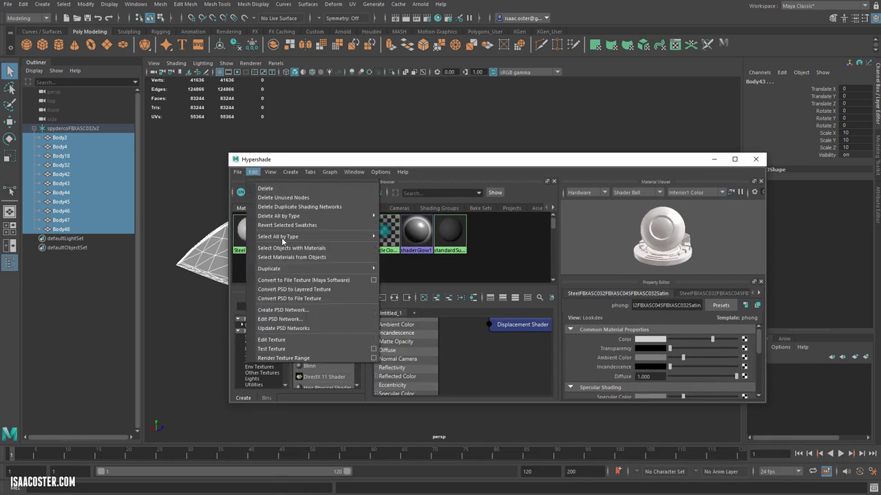
click(289, 197)
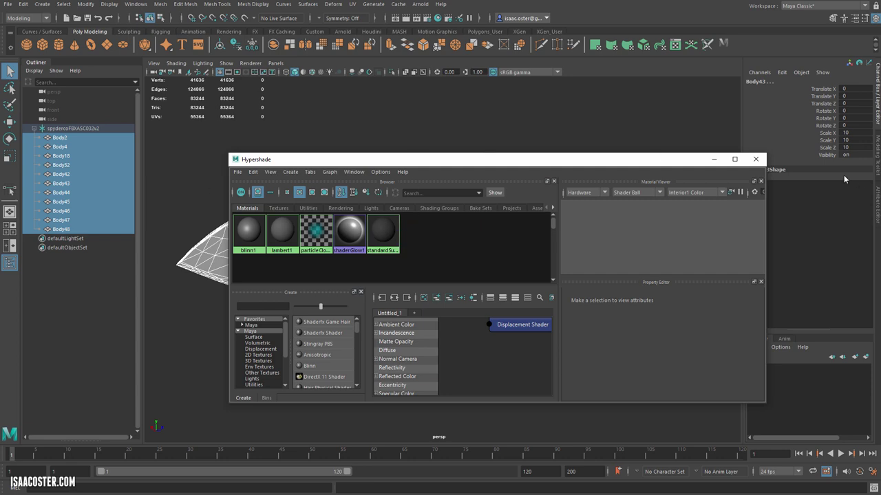
click(714, 160)
click(462, 156)
Examine the newly shaded knife, selecting the blade, the handle scale and its screws to check the separate parts
alt+drag(462, 156, 475, 186)
scroll(479, 170, up, 5)
alt+drag(422, 161, 487, 162)
click(452, 182)
alt+drag(458, 389, 397, 396)
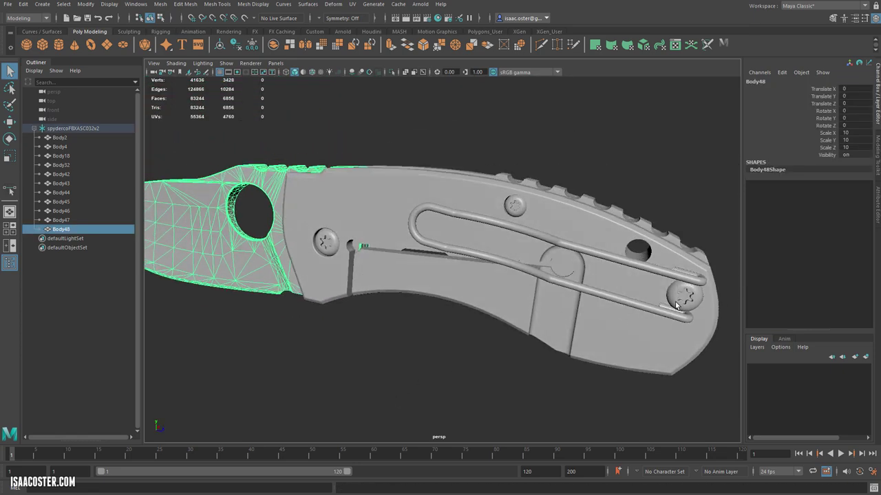
alt+drag(365, 124, 355, 160)
click(423, 124)
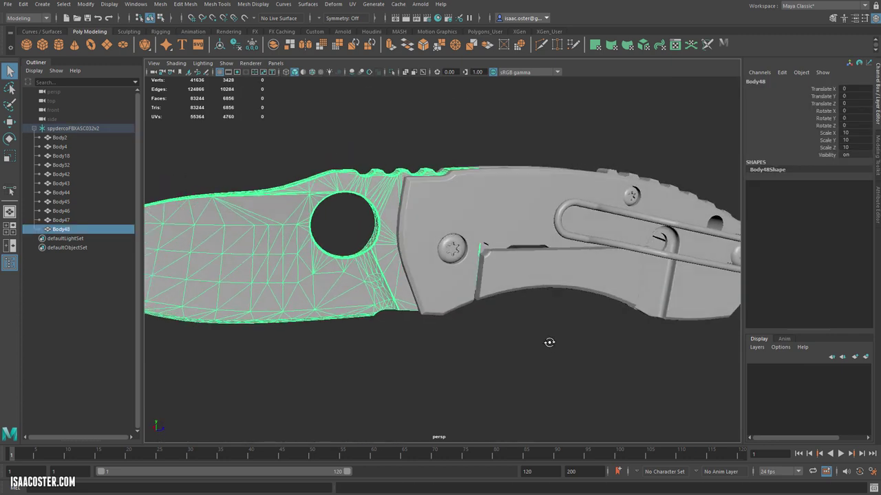
alt+drag(549, 343, 574, 318)
click(458, 275)
click(634, 211)
shift+click(526, 231)
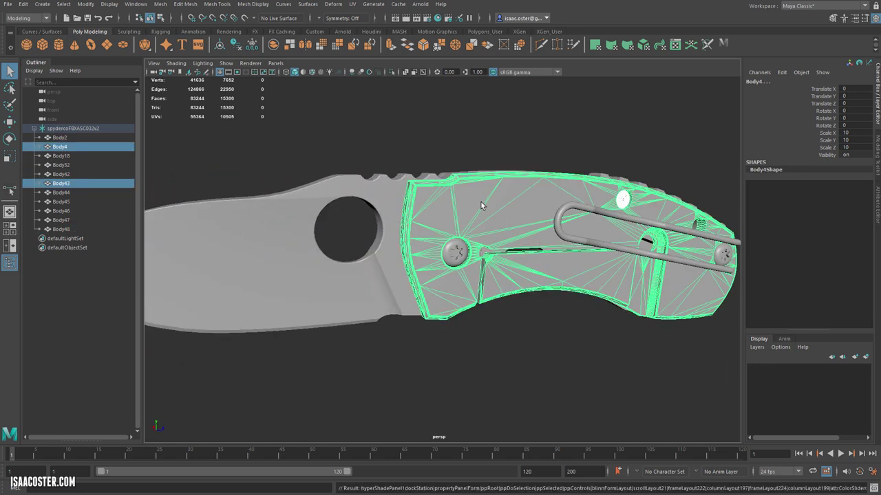
Select the blade body, rename it blade_high with the spelling corrected, and deselect it
click(360, 313)
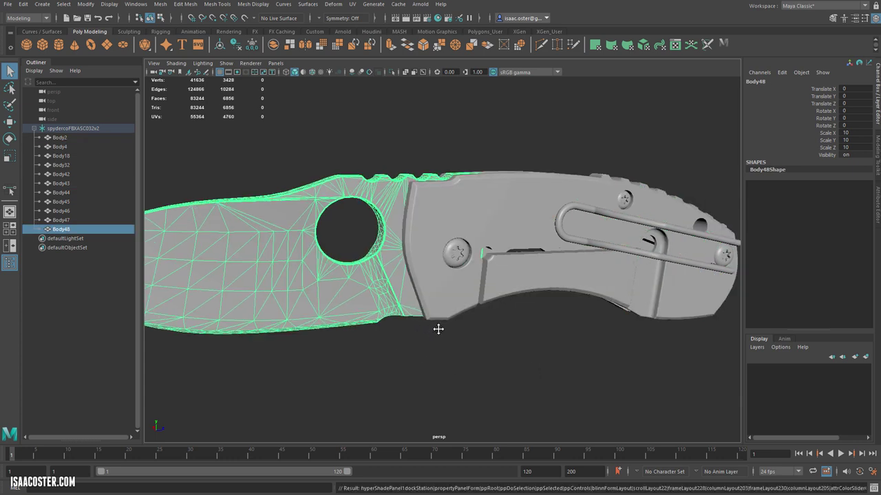
alt+middle_drag(437, 328, 494, 340)
double_click(68, 230)
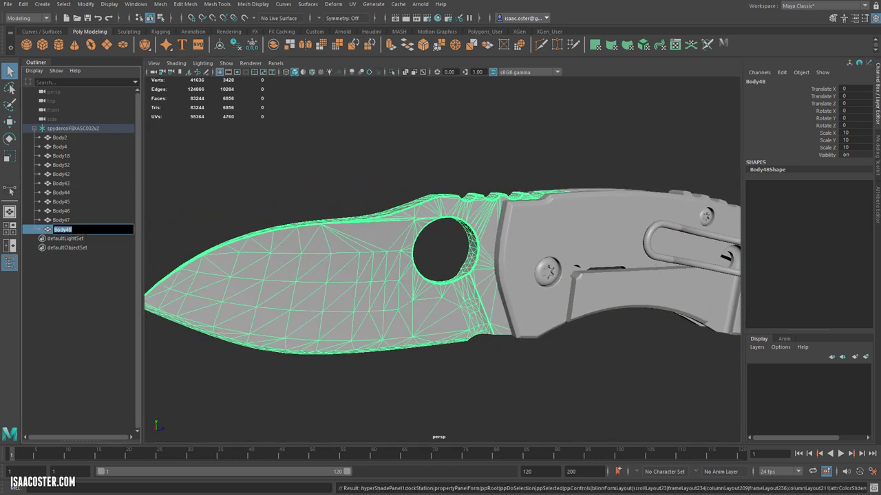
text(blad)
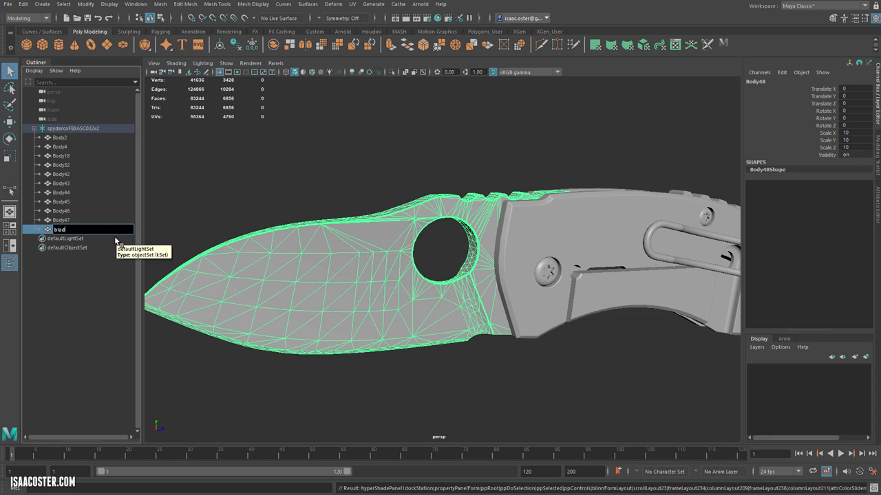
text(_high)
key(Return)
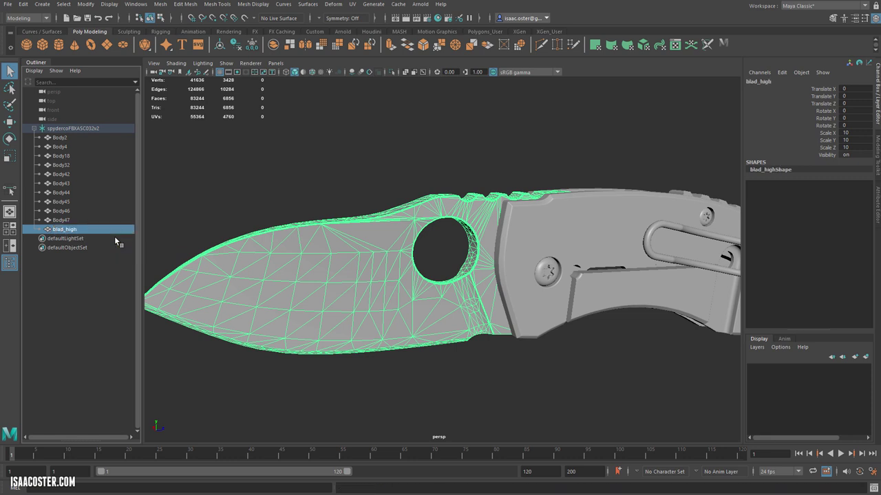
double_click(69, 230)
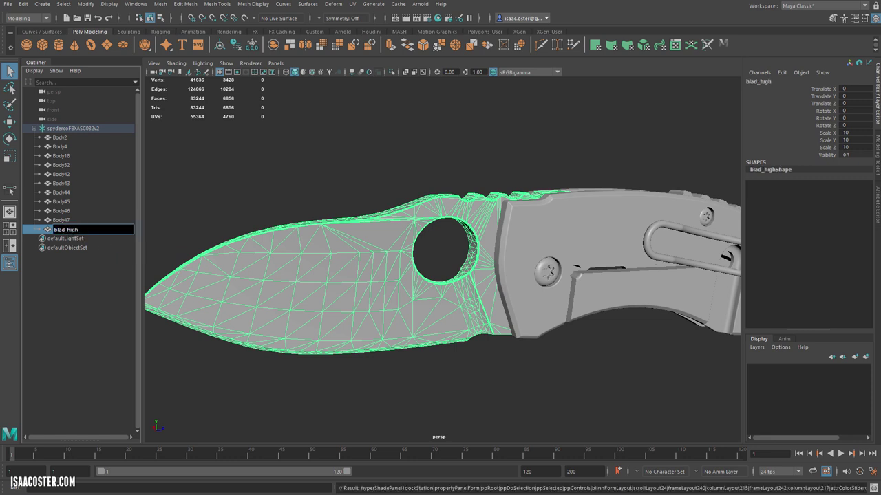
text(e)
key(Return)
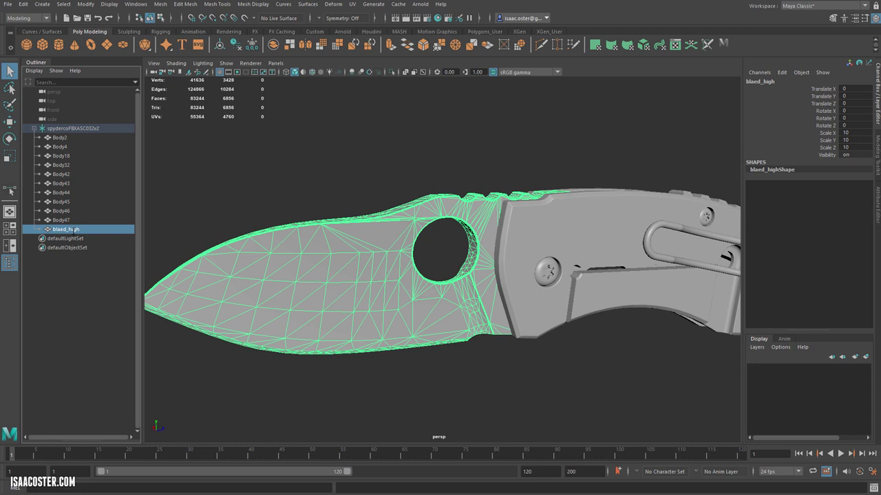
double_click(67, 232)
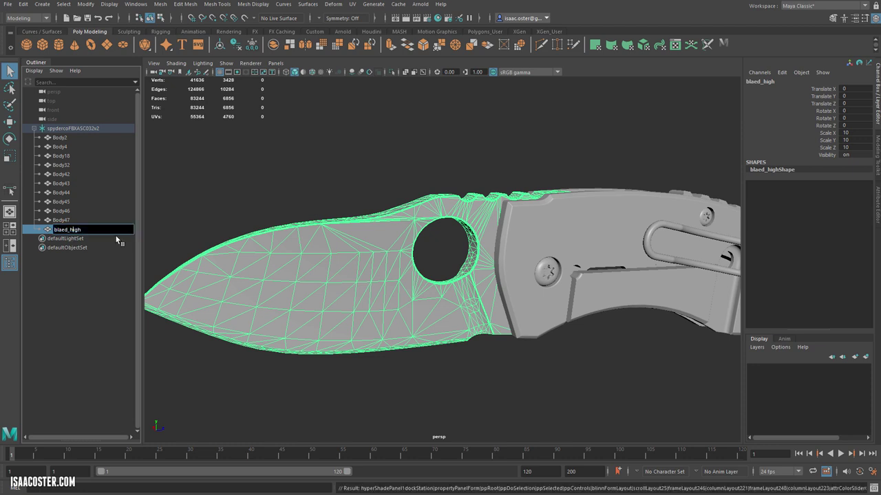
key(BackSpace)
key(Right)
text(e)
key(Return)
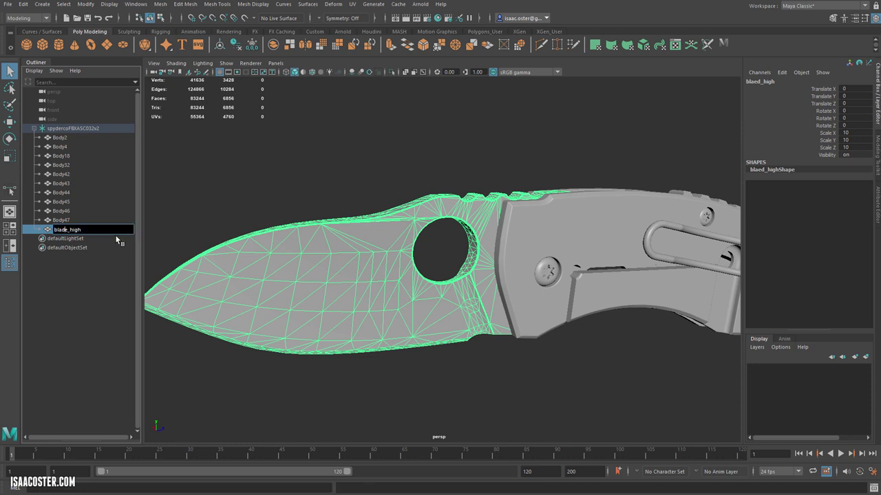
click(201, 191)
Hide all bodies from Body2 to Body47 so only the blade is left, and frame the blade in the view
alt+middle_drag(377, 190, 190, 142)
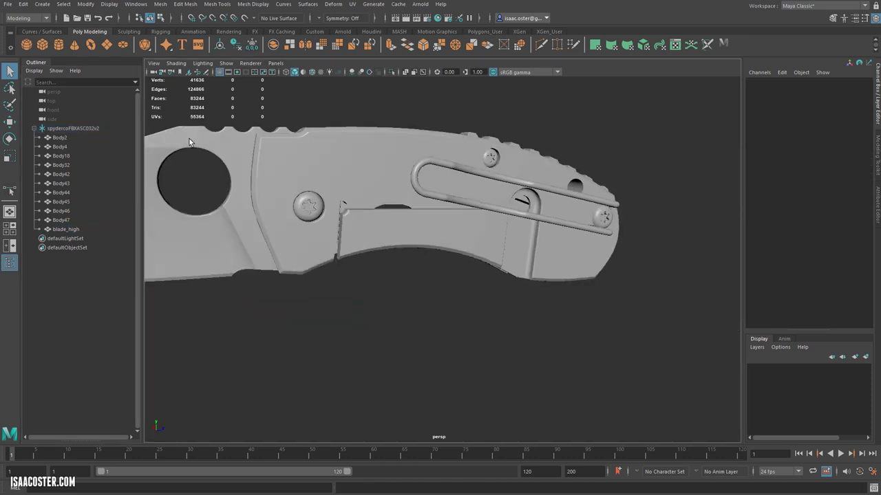
drag(63, 221, 71, 136)
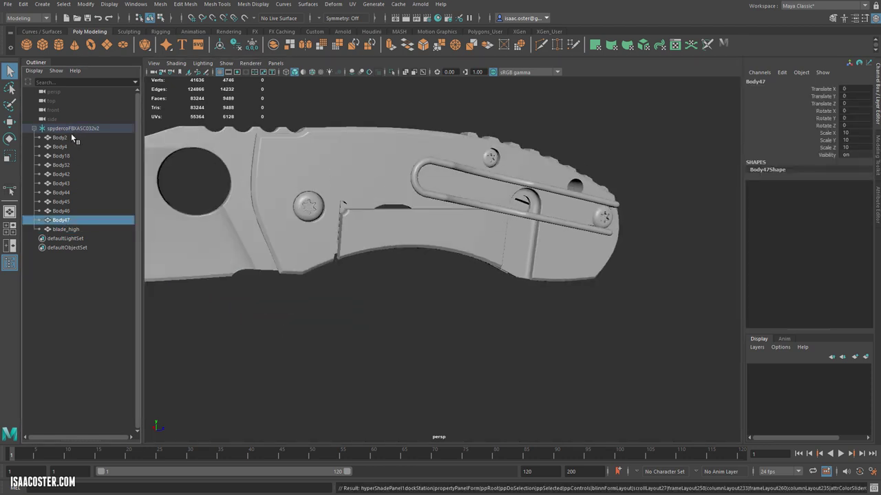
key(ctrl+h)
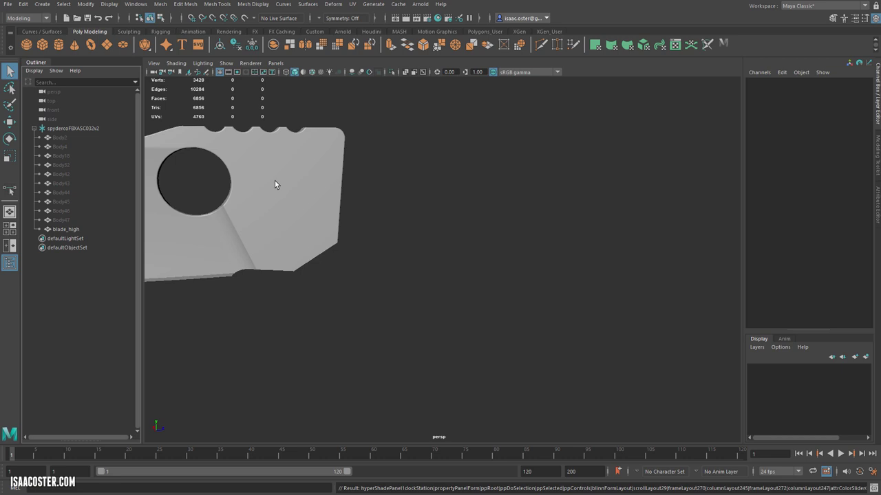
click(279, 171)
key(f)
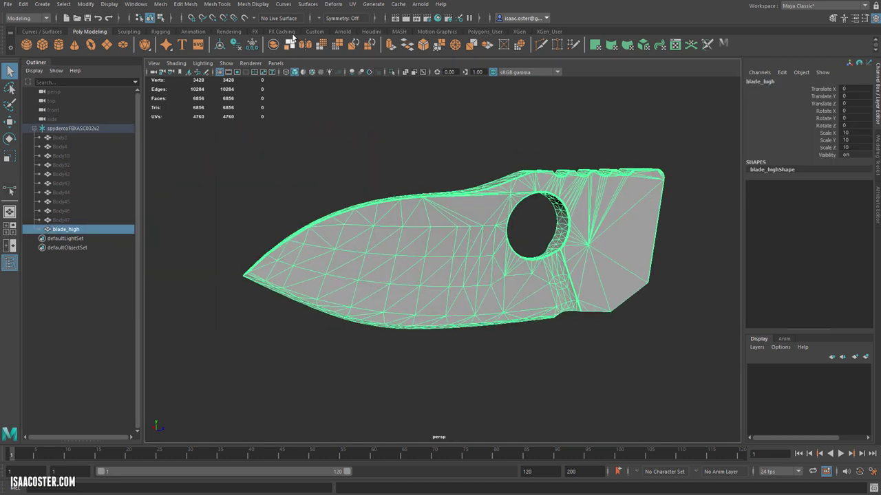
Make blade_high a live surface and activate the Quad Draw tool from the Modeling Toolkit
click(245, 18)
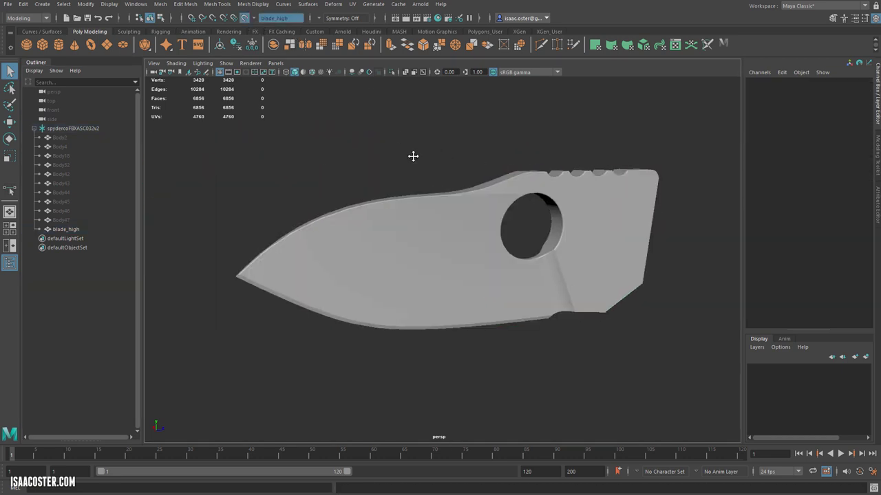
click(878, 156)
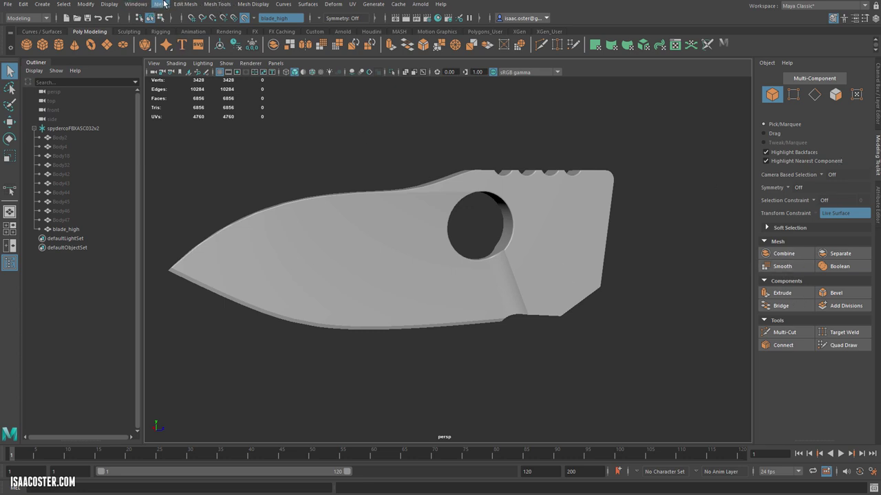
click(137, 5)
mouse_move(176, 46)
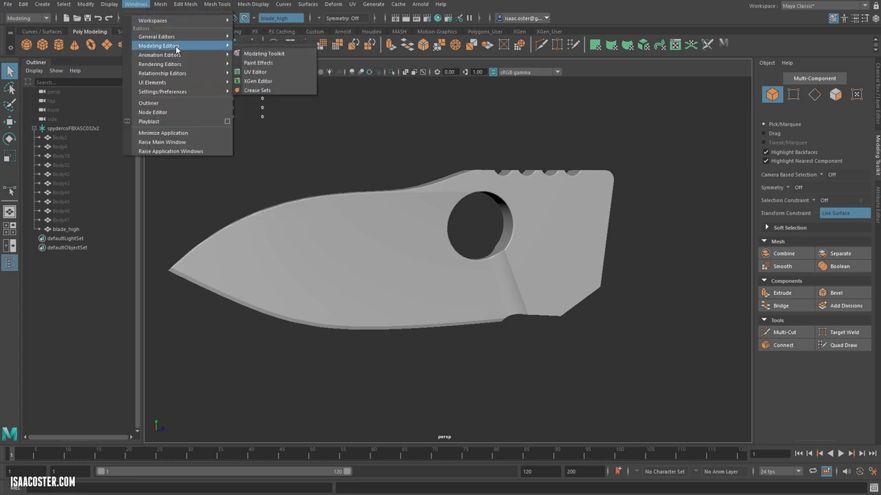
click(270, 54)
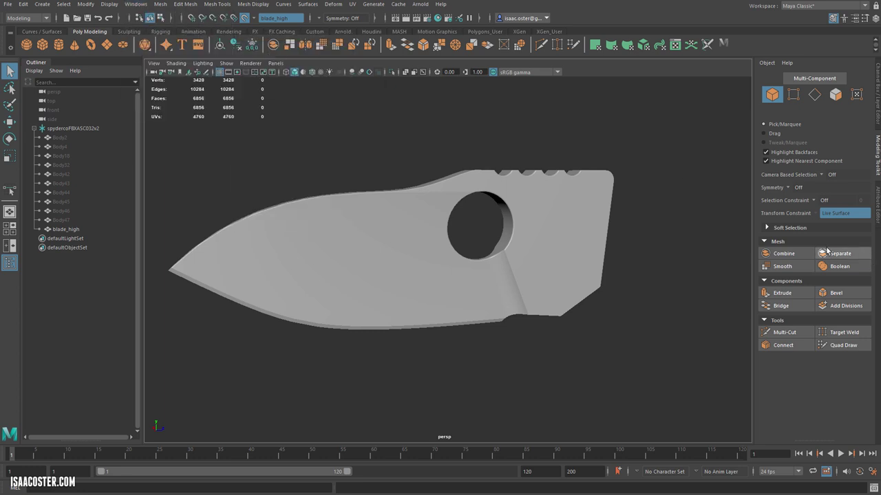
click(846, 346)
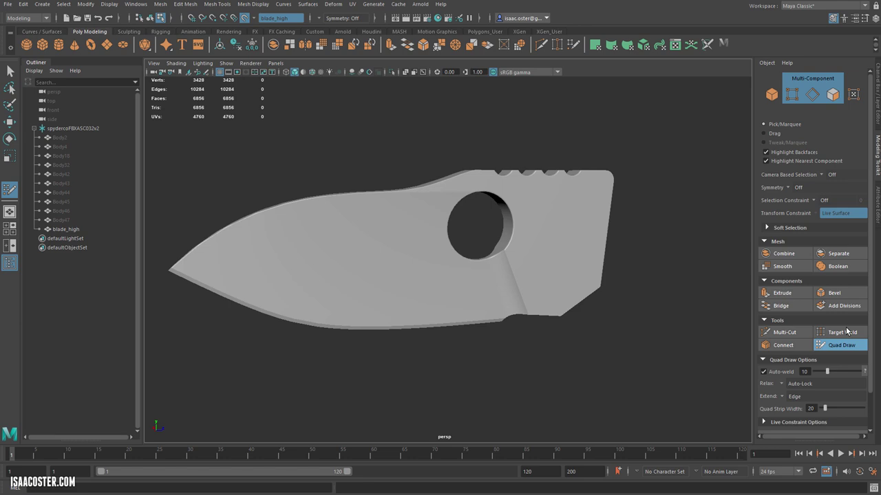
Expand the Keyboard/Mouse Shortcuts reference for Quad Draw and read through its commands
scroll(848, 324, down, 1)
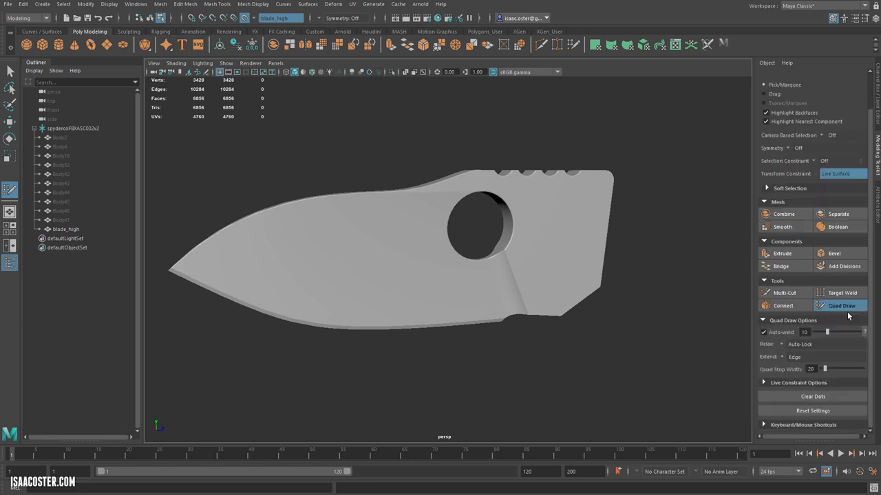
click(763, 425)
scroll(804, 413, down, 8)
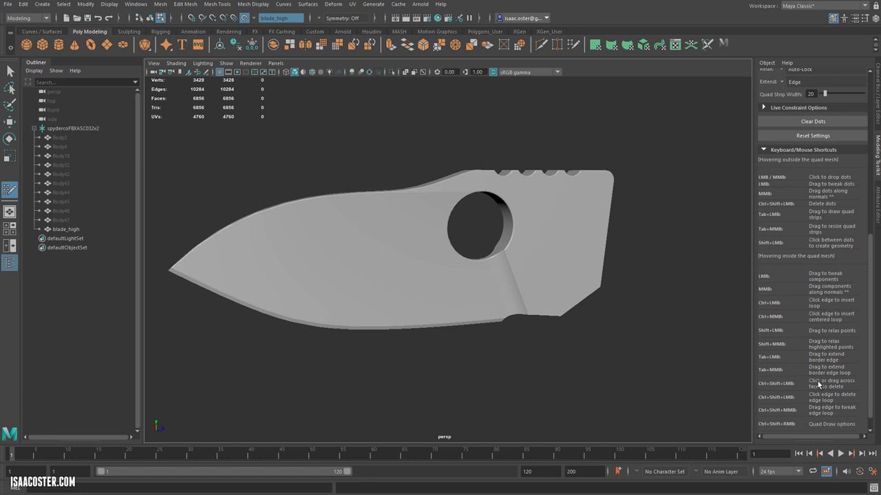
Examine the blade's shape in the perspective view and its centring in the top view
alt+drag(611, 318, 568, 317)
scroll(607, 334, up, 3)
alt+drag(505, 268, 557, 303)
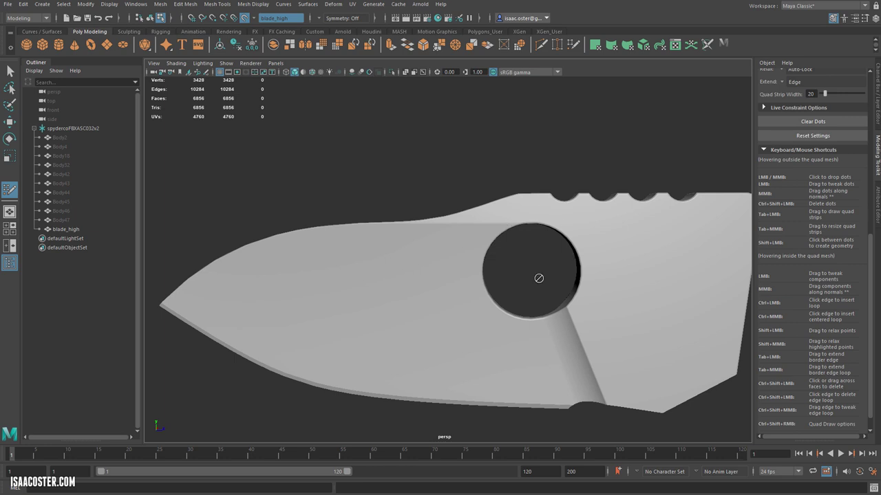
scroll(515, 277, down, 3)
alt+drag(515, 277, 435, 335)
alt+middle_drag(380, 321, 388, 293)
alt+right_drag(388, 294, 442, 300)
alt+drag(414, 297, 518, 228)
key(space)
alt+right_drag(457, 285, 493, 366)
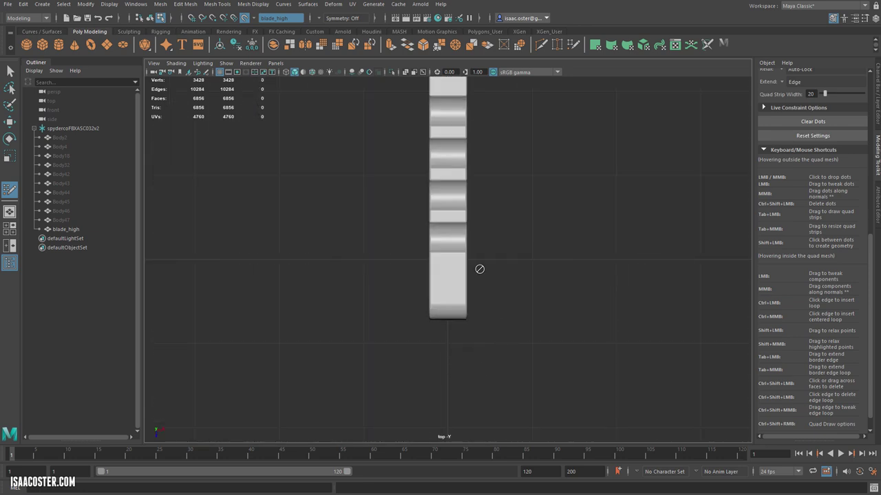
alt+right_drag(487, 307, 442, 393)
key(f)
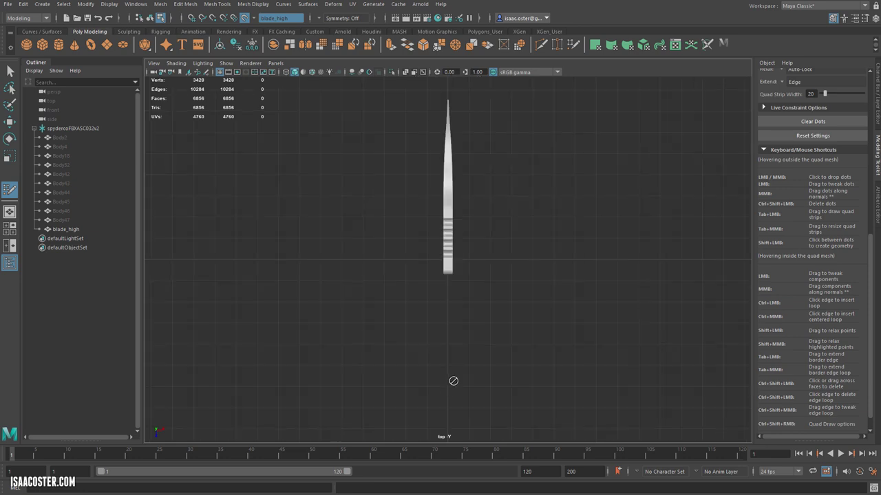
key(space)
drag(471, 315, 455, 211)
alt+middle_drag(454, 211, 353, 292)
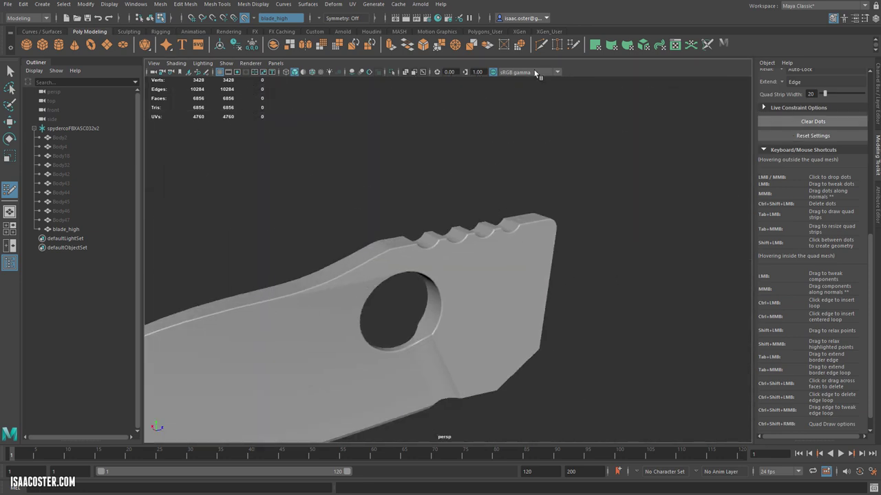
Check the blade against the axis orientation and set the symmetry to Object X
click(320, 19)
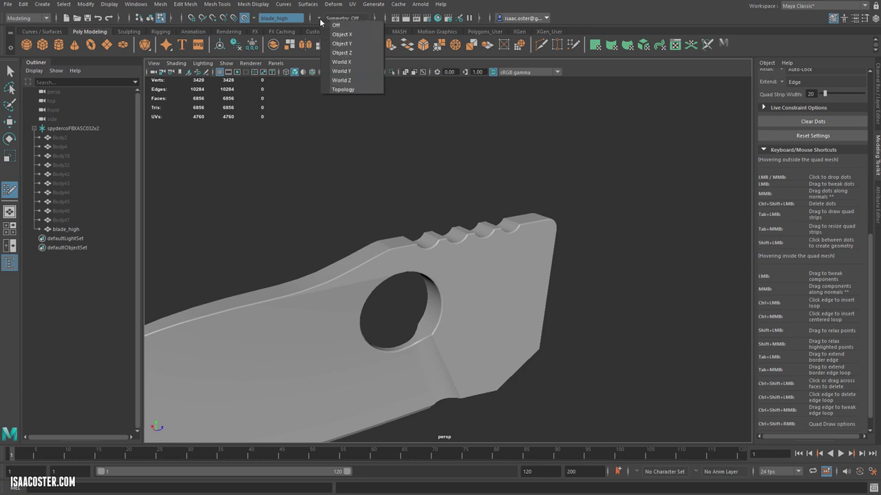
alt+middle_drag(291, 219, 357, 174)
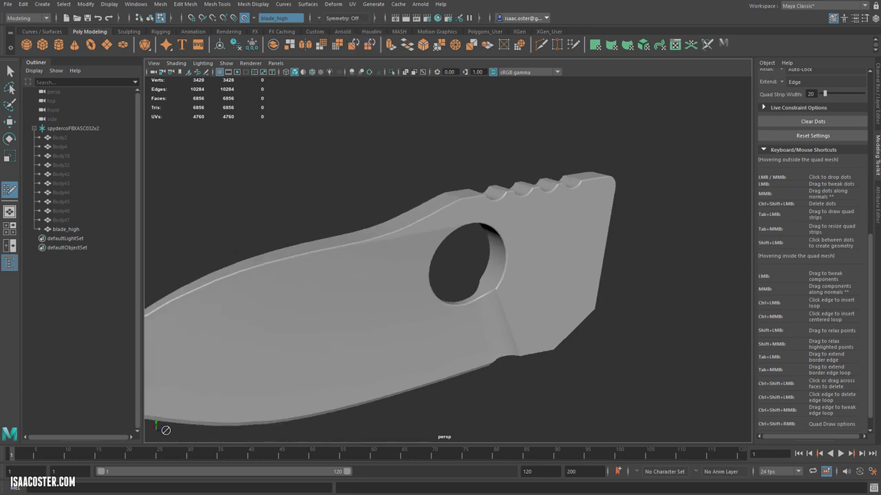
alt+drag(378, 255, 495, 212)
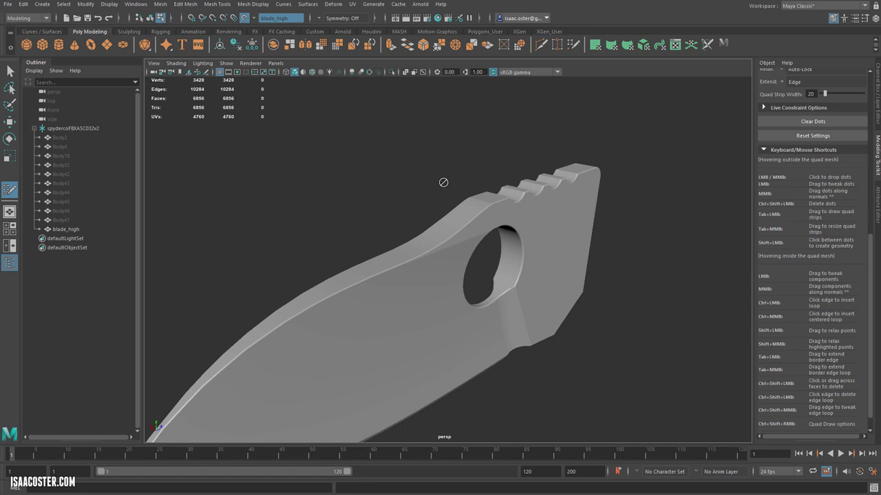
click(320, 20)
click(338, 33)
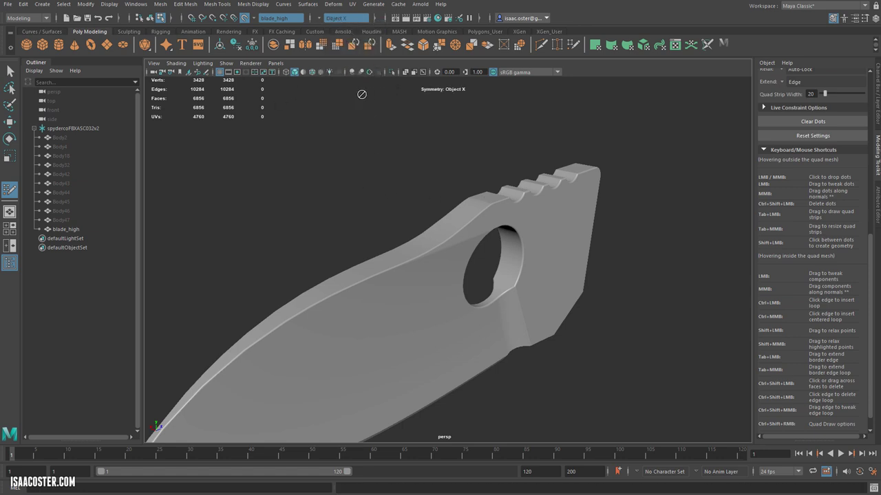
Place Quad Draw dots along the blade's spine edge from the first notch towards the tip, and along the bevel line below it
alt+drag(360, 89, 365, 152)
alt+right_drag(365, 152, 423, 189)
scroll(386, 263, up, 5)
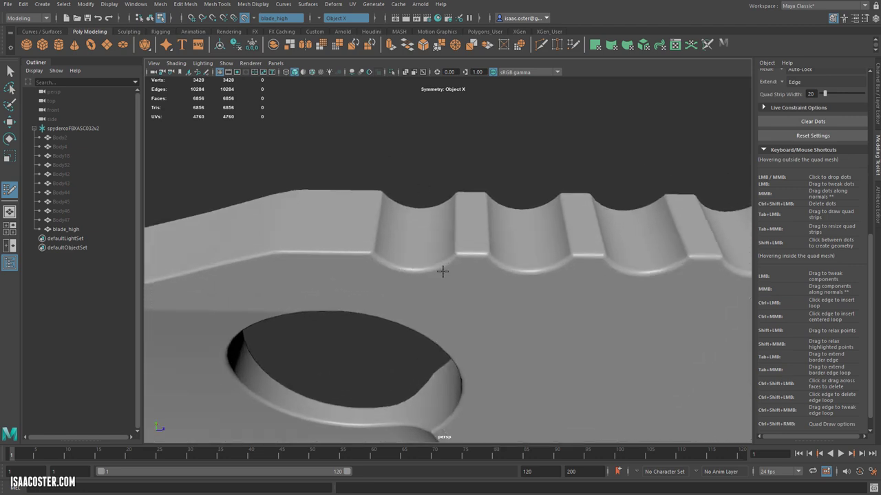
click(340, 250)
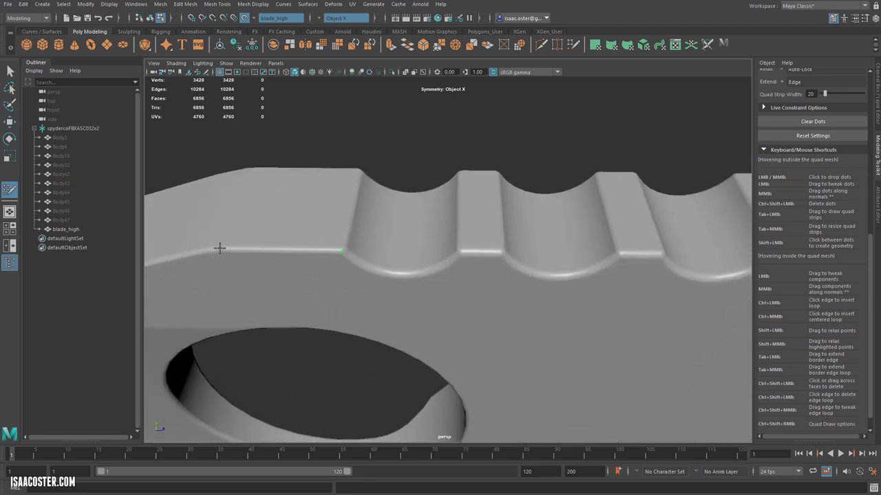
mouse_move(322, 213)
alt+mouse_down()
mouse_move(458, 175)
mouse_move(465, 194)
alt+mouse_up()
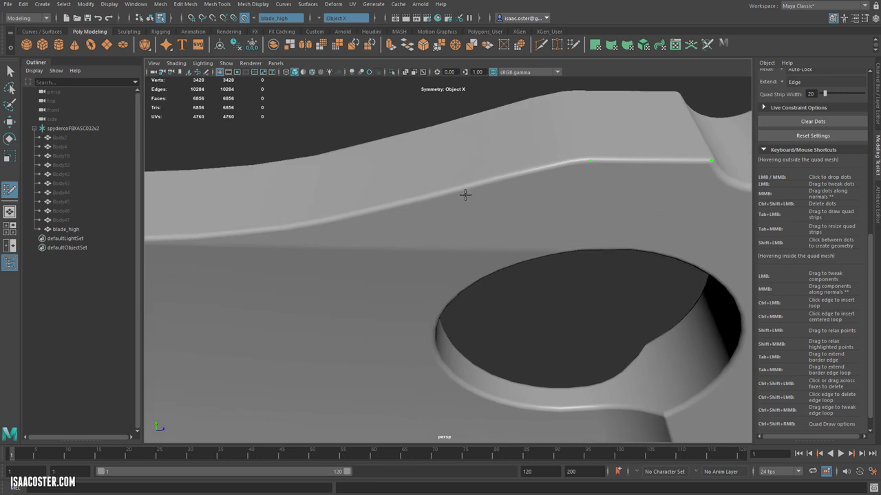
click(434, 198)
alt+middle_drag(336, 250, 377, 246)
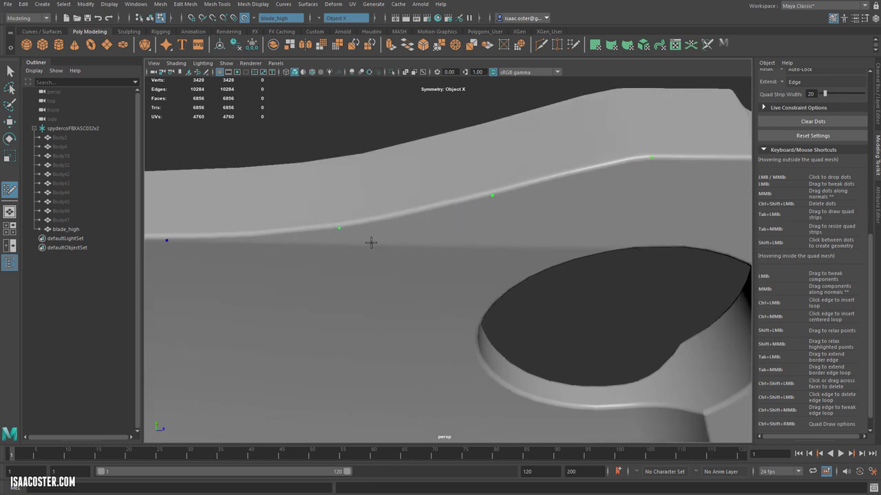
click(338, 241)
alt+middle_drag(267, 266, 307, 267)
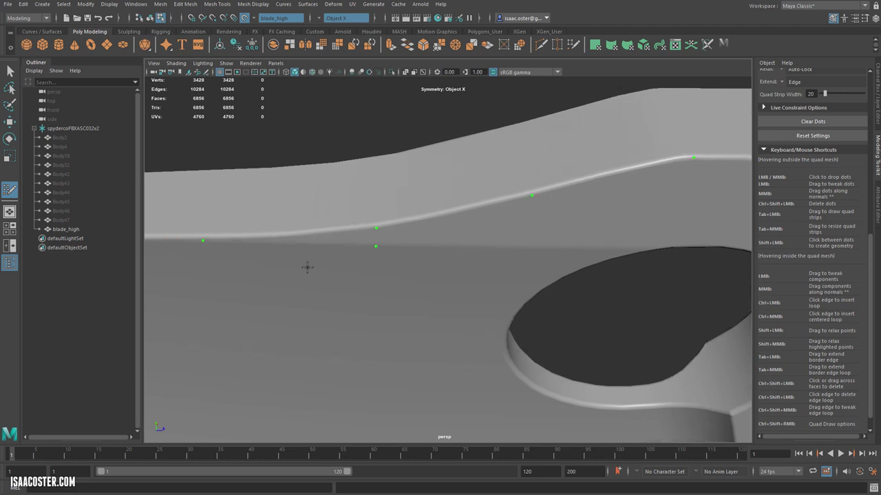
Fill two adjoining faces between the spine and bevel dots, and weld the loose lower vertex onto the narrow end point
shift+click(507, 227)
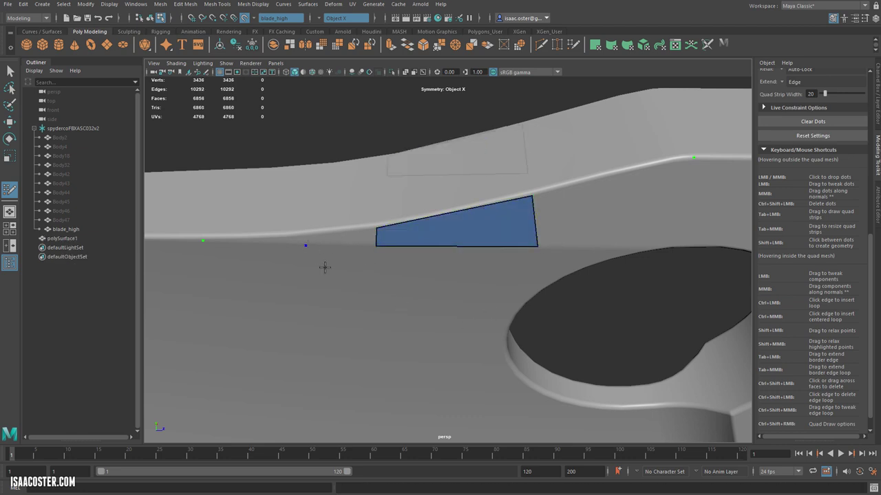
shift+click(315, 238)
drag(304, 246, 205, 241)
alt+middle_drag(445, 283, 352, 281)
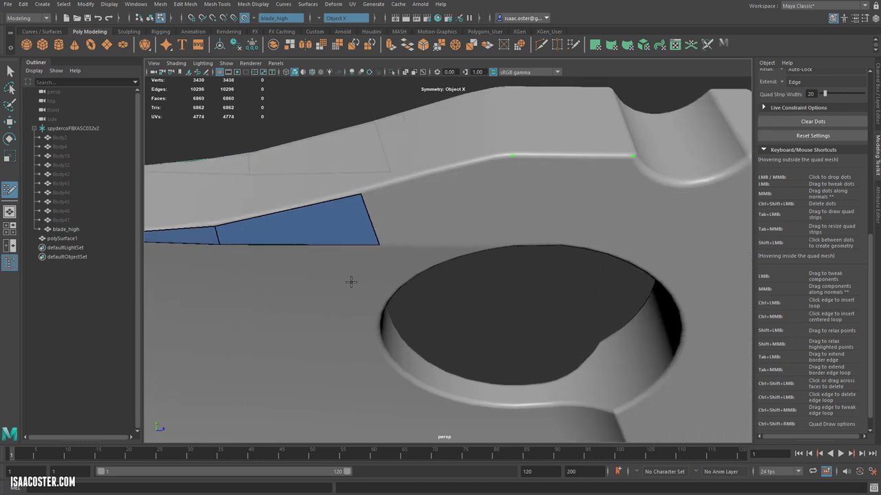
alt+drag(351, 281, 338, 243)
alt+middle_drag(338, 243, 402, 299)
alt+drag(401, 299, 396, 268)
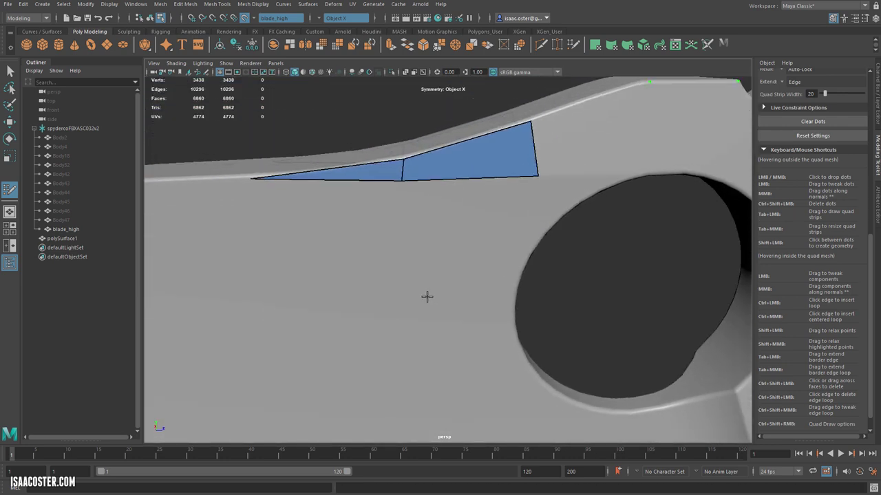
Place Quad Draw dots along the upper rim of the blade's round hole and fill the first two quads there
alt+middle_drag(397, 268, 328, 315)
alt+right_drag(328, 315, 382, 288)
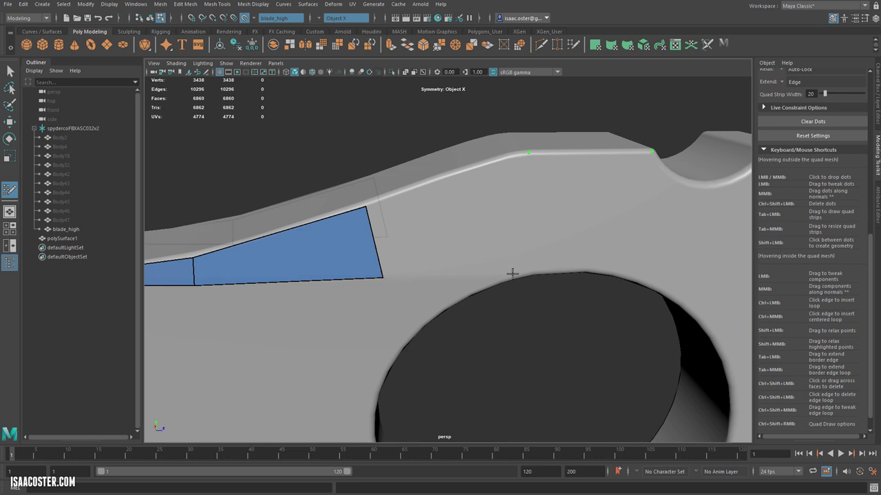
alt+drag(522, 277, 477, 287)
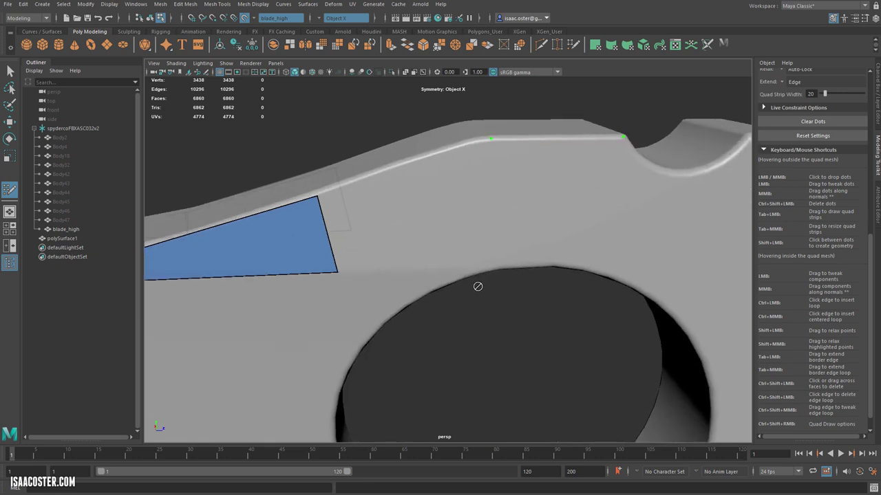
click(475, 273)
shift+click(521, 252)
shift+click(596, 254)
Resume Quad Draw and extend the strip by three quads down the hole's notch side, nudging an inner rim vertex into line
mouse_move(600, 309)
alt+mouse_down()
mouse_move(539, 314)
mouse_move(462, 240)
alt+mouse_up()
key(w)
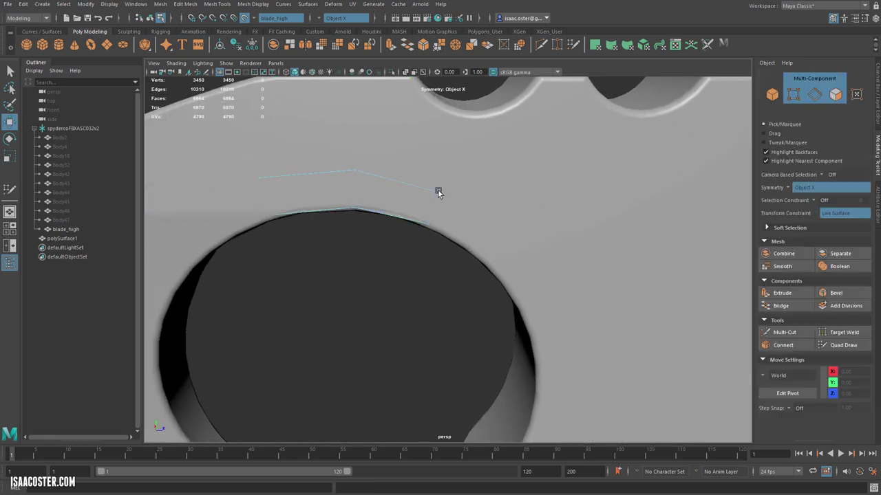
click(841, 344)
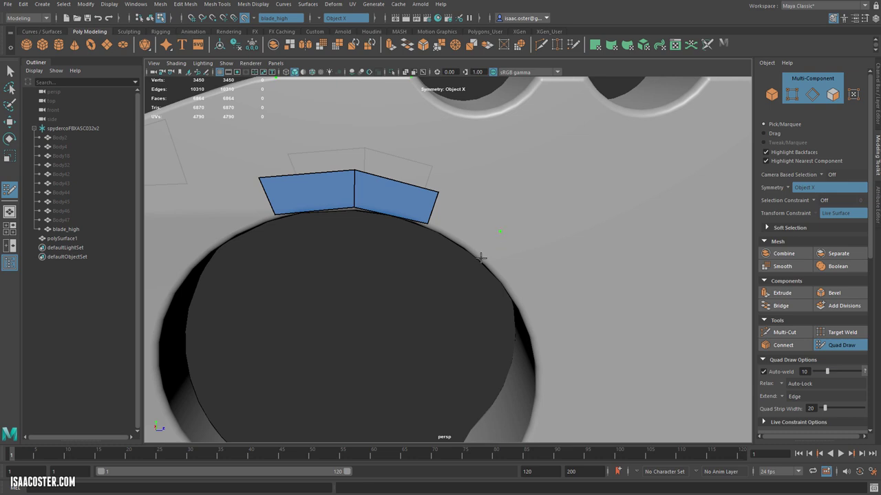
shift+click(473, 234)
mouse_move(464, 356)
alt+mouse_down()
mouse_move(433, 273)
mouse_move(459, 232)
alt+mouse_up()
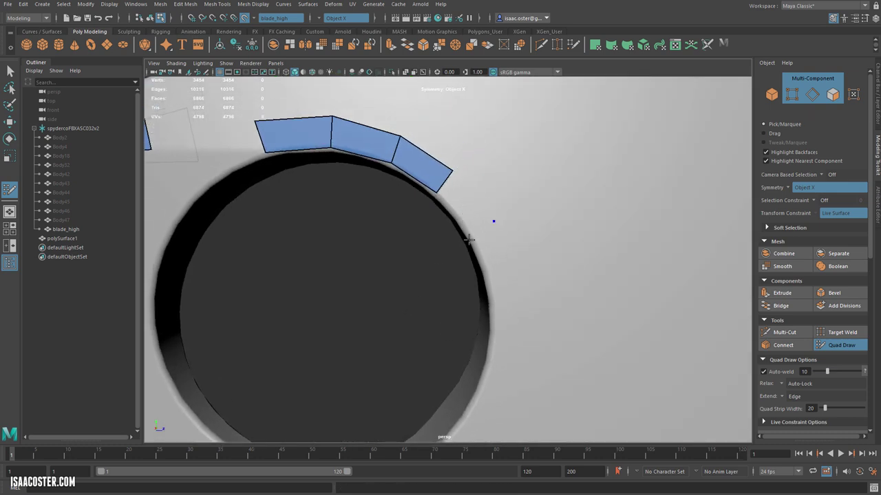
shift+click(466, 203)
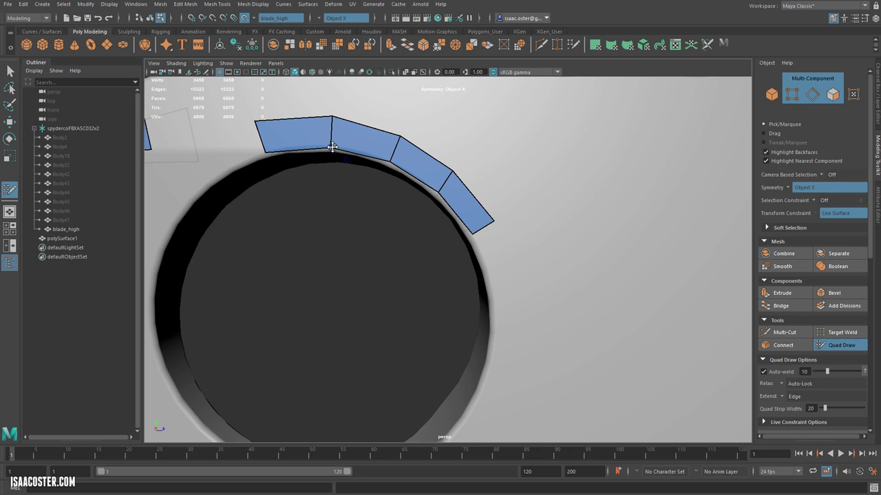
drag(331, 147, 335, 146)
shift+click(505, 256)
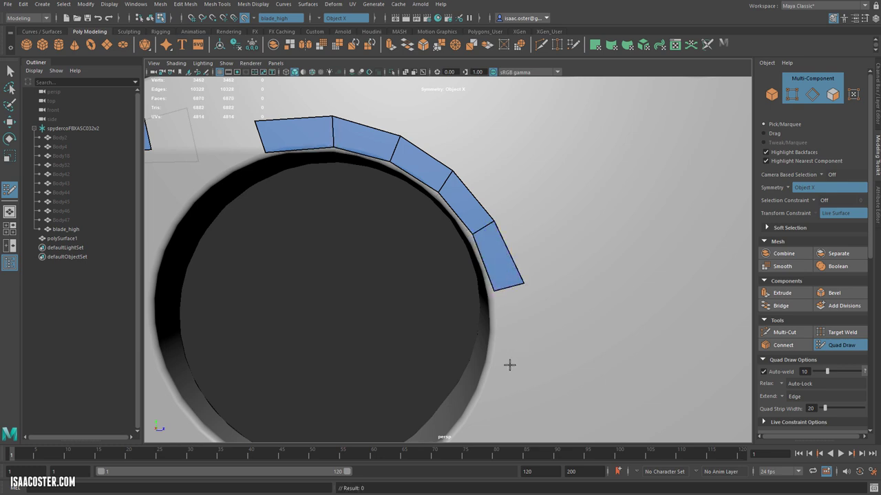
Add three more quads along the hole's rim, down to the corner where the crease meets the hole
click(495, 357)
shift+click(508, 311)
alt+drag(428, 321, 472, 299)
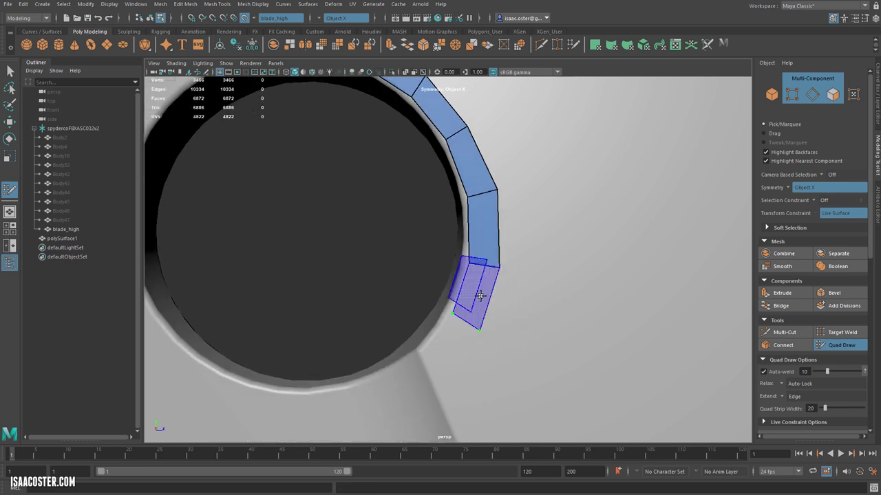
shift+click(475, 296)
click(420, 350)
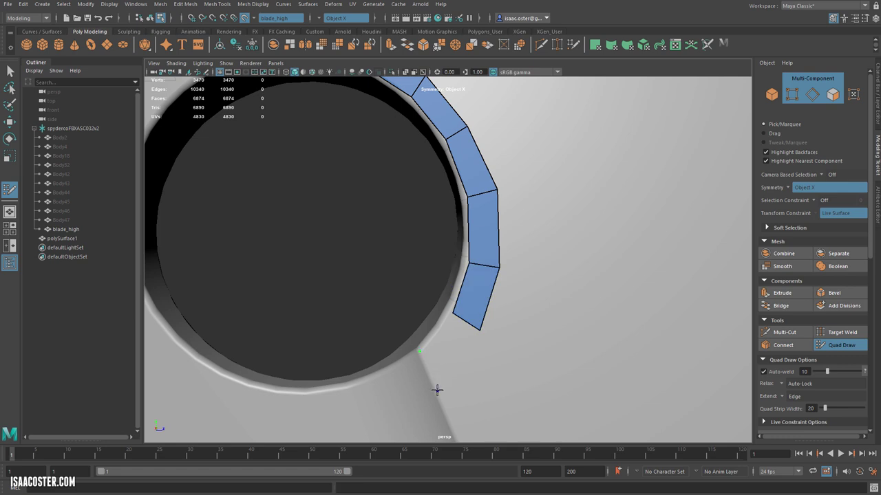
shift+click(451, 334)
Continue the quad strip with three faces along the hole's lower rim, from the crease corner towards the blade tip
mouse_move(511, 367)
alt+mouse_down()
mouse_move(558, 307)
mouse_move(575, 324)
alt+mouse_up()
click(572, 367)
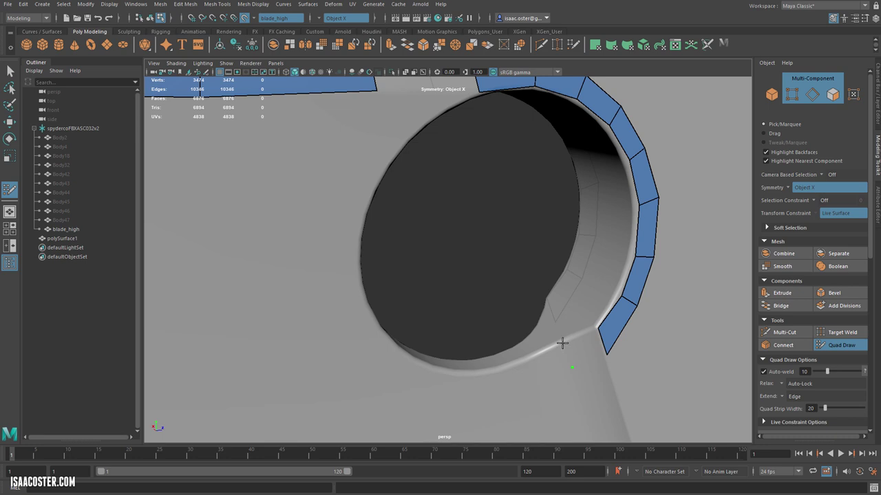
shift+click(582, 349)
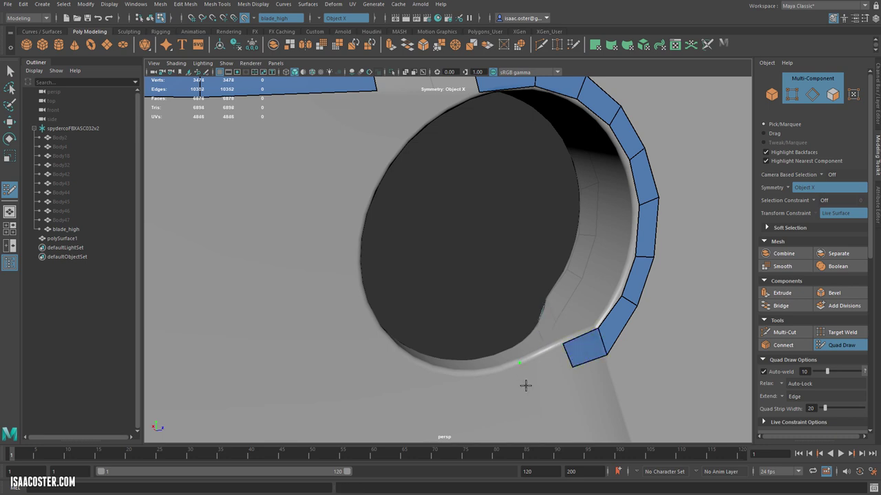
shift+click(552, 375)
click(482, 397)
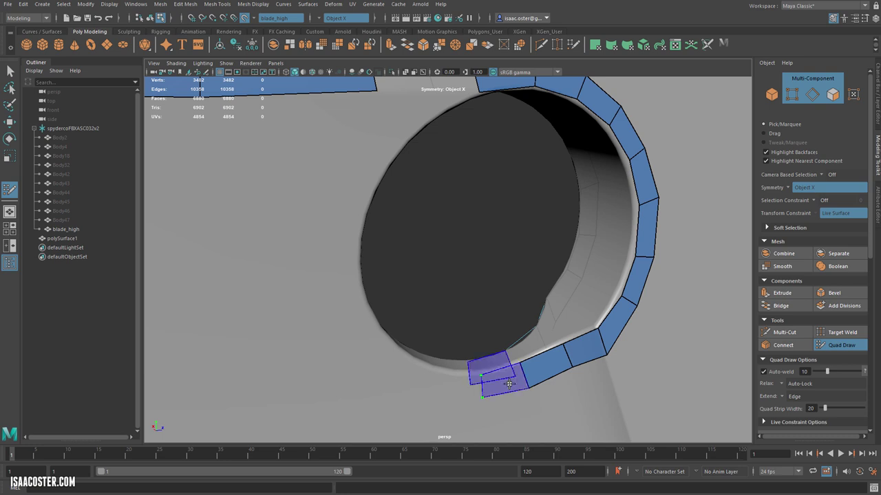
shift+click(492, 372)
Pull the outer vertices of the lower quads outward to widen the strip around the crease corner
alt+drag(491, 419, 463, 419)
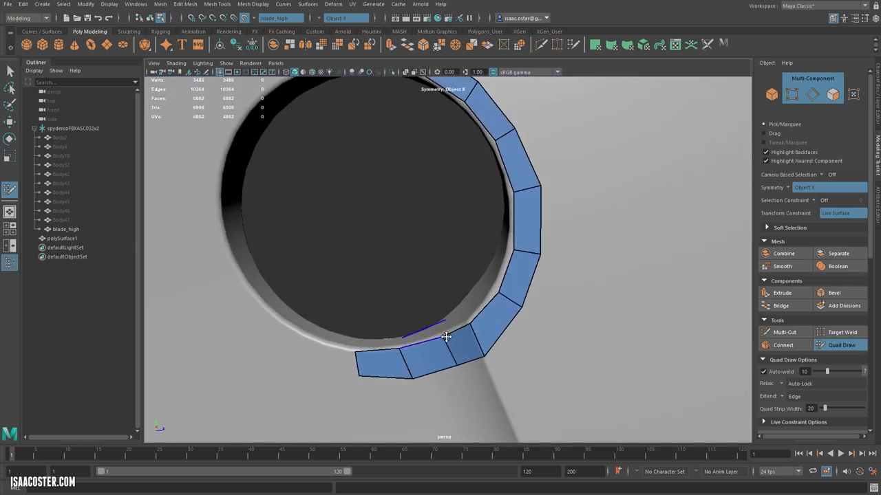
drag(358, 375, 353, 390)
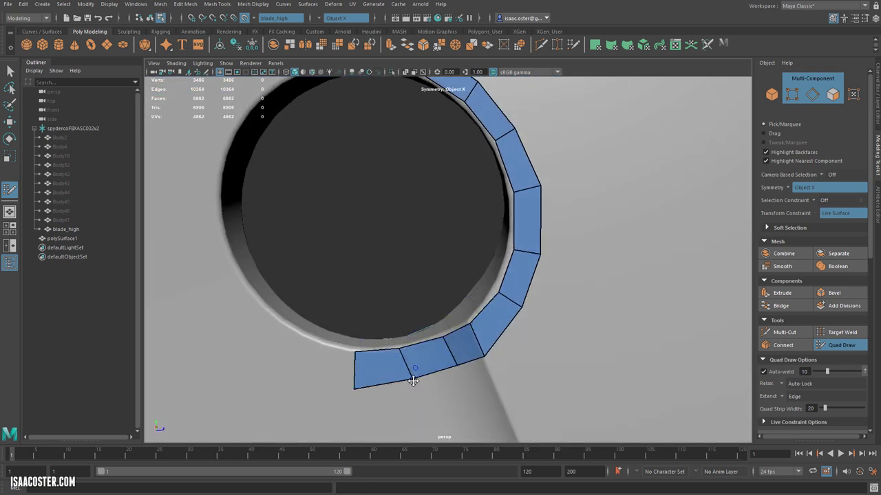
drag(413, 377, 412, 387)
drag(460, 367, 487, 366)
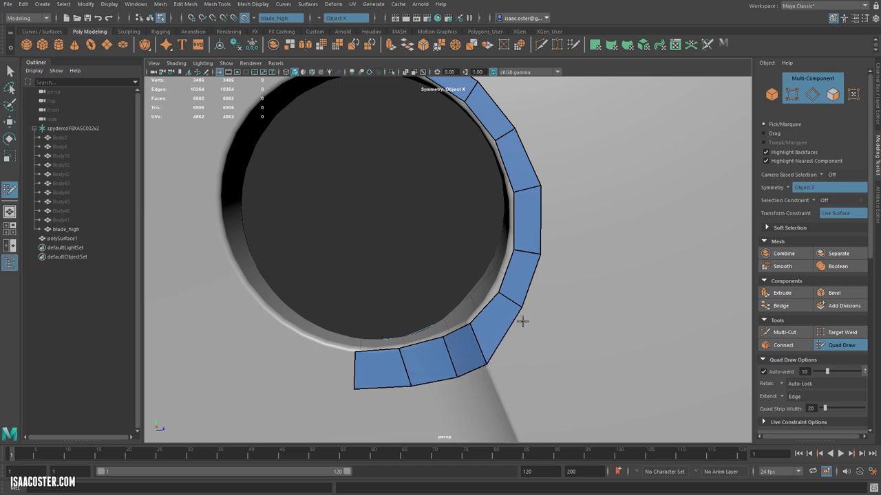
drag(523, 309, 540, 322)
Extend the strip with four quads around the hole's lower rim and up its tip-facing side
alt+drag(464, 332, 523, 321)
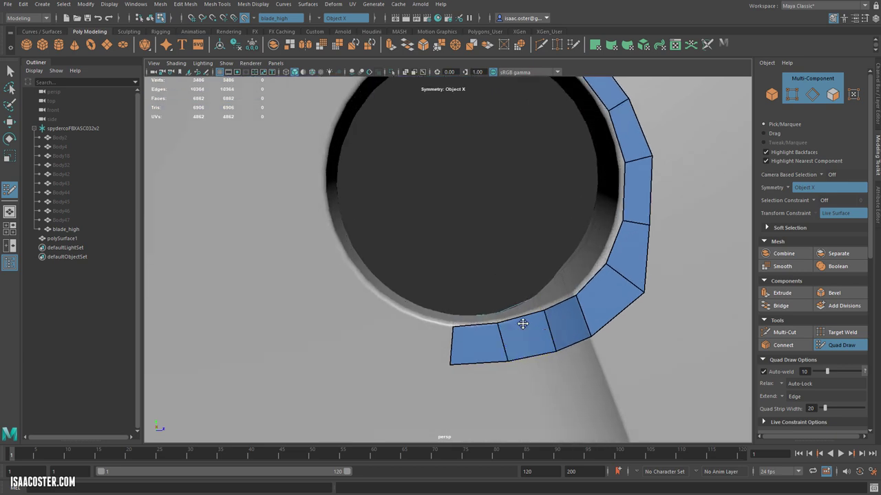
alt+right_drag(523, 321, 549, 333)
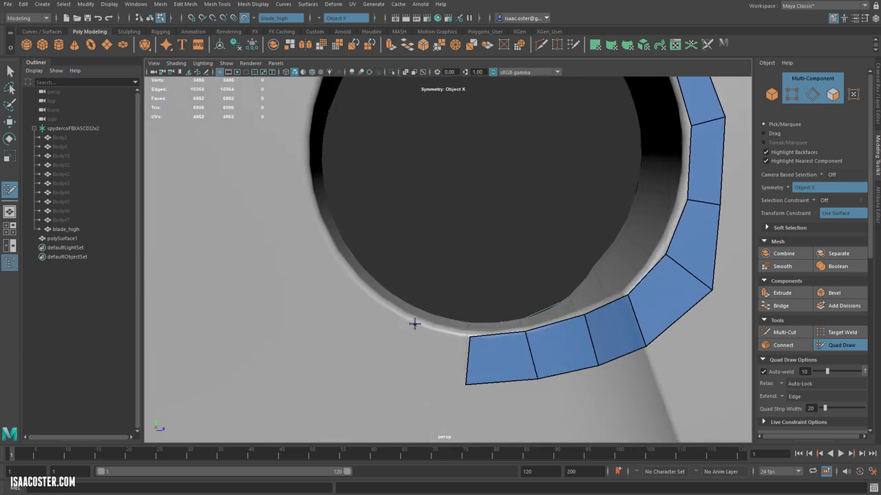
shift+click(403, 369)
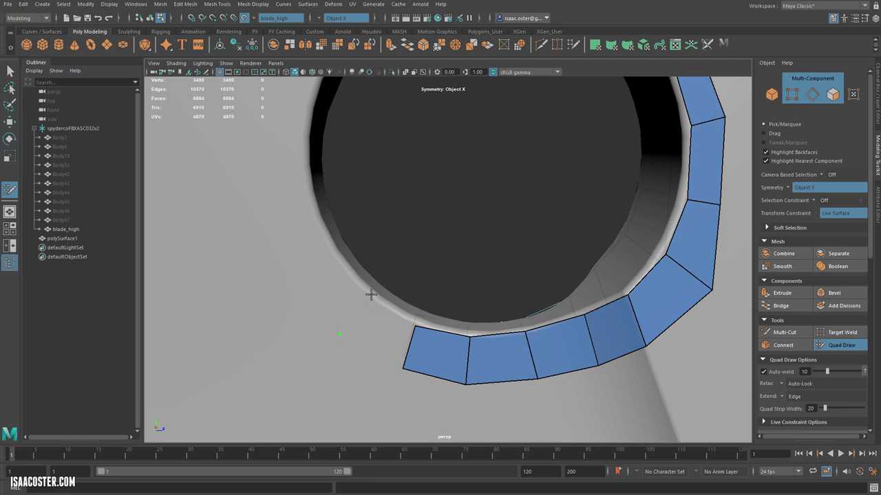
shift+click(389, 335)
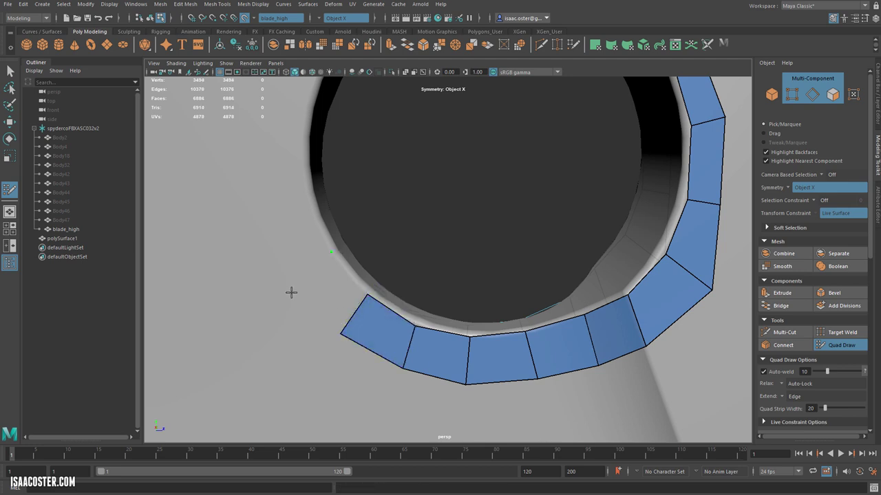
shift+click(338, 296)
alt+drag(357, 275, 337, 250)
shift+click(344, 285)
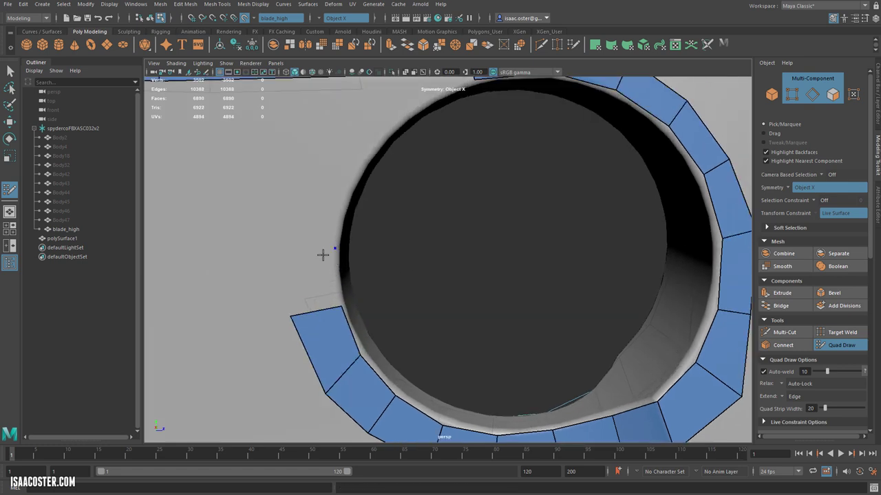
Add three quads up the hole's tip-facing side, following the rim towards the spine strip
shift+click(285, 246)
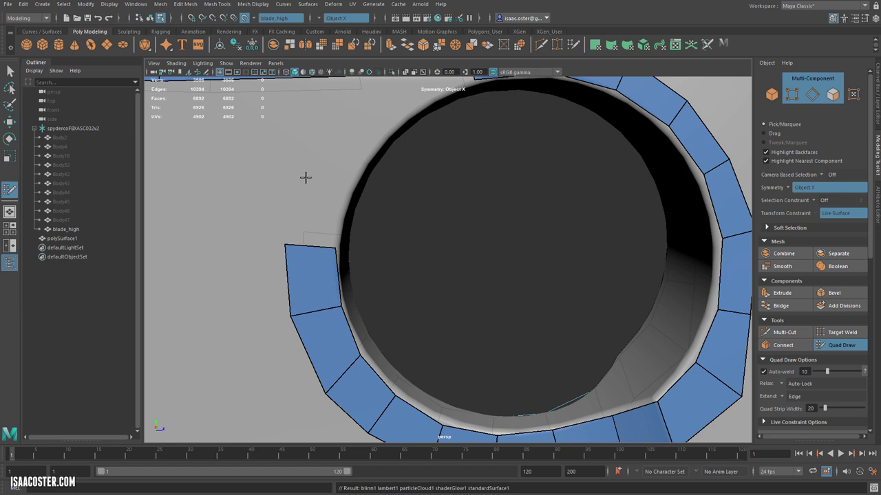
click(304, 170)
shift+click(329, 209)
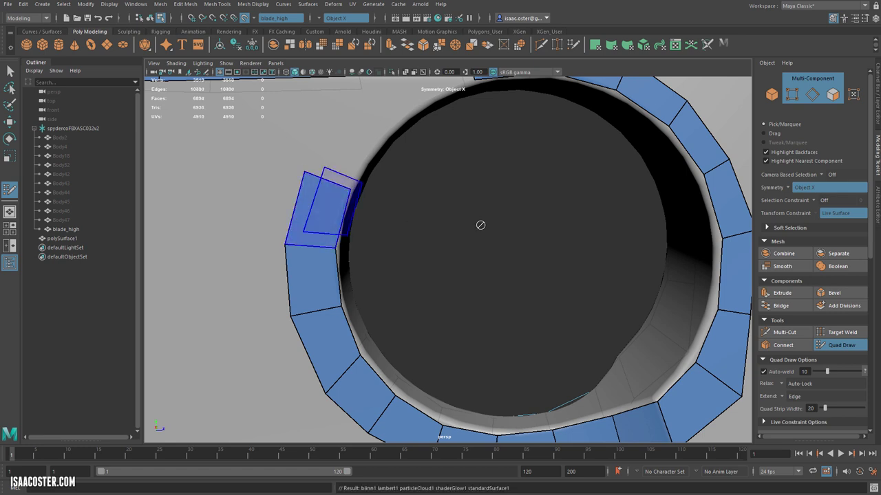
alt+drag(477, 226, 457, 258)
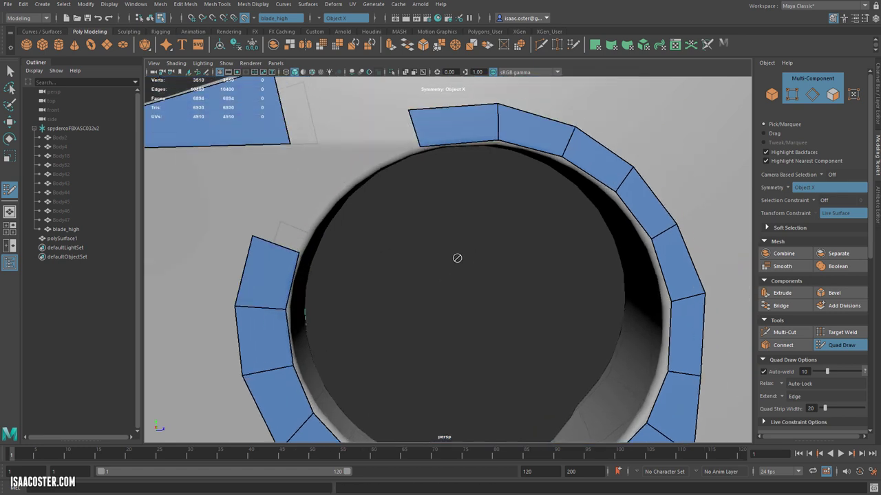
shift+click(329, 202)
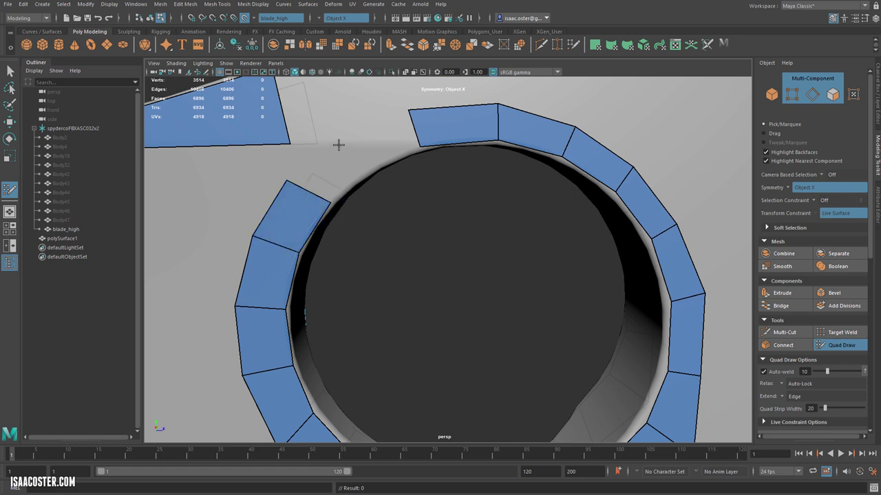
Undo the face misattached to the spine strip and fill the last two quads to close the ring around the hole
click(363, 173)
shift+click(309, 173)
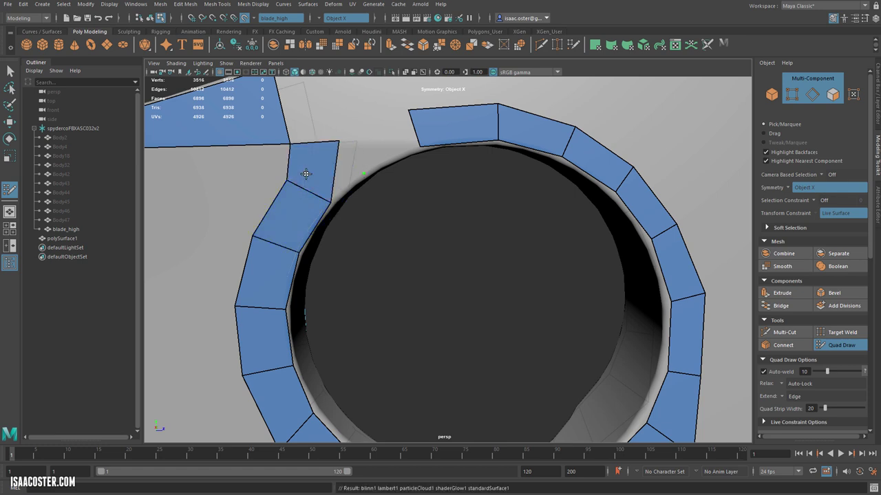
key(ctrl+z)
shift+click(334, 181)
scroll(428, 205, down, 3)
alt+middle_drag(428, 205, 423, 217)
scroll(423, 218, up, 3)
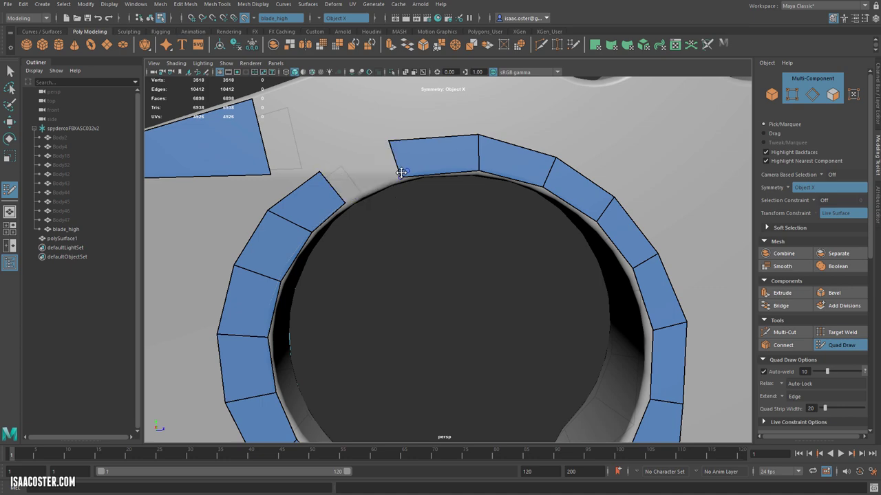
alt+drag(378, 216, 366, 203)
scroll(365, 202, down, 3)
alt+middle_drag(366, 202, 406, 268)
scroll(407, 268, up, 3)
alt+drag(407, 268, 457, 255)
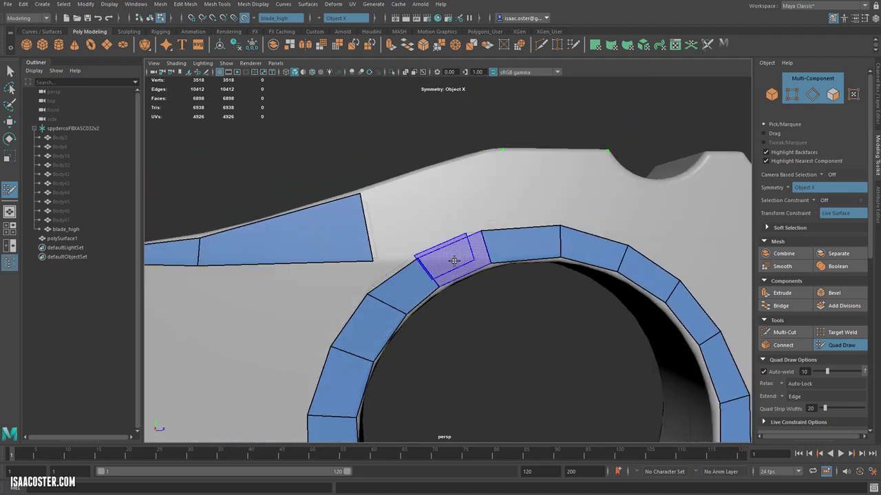
shift+click(450, 256)
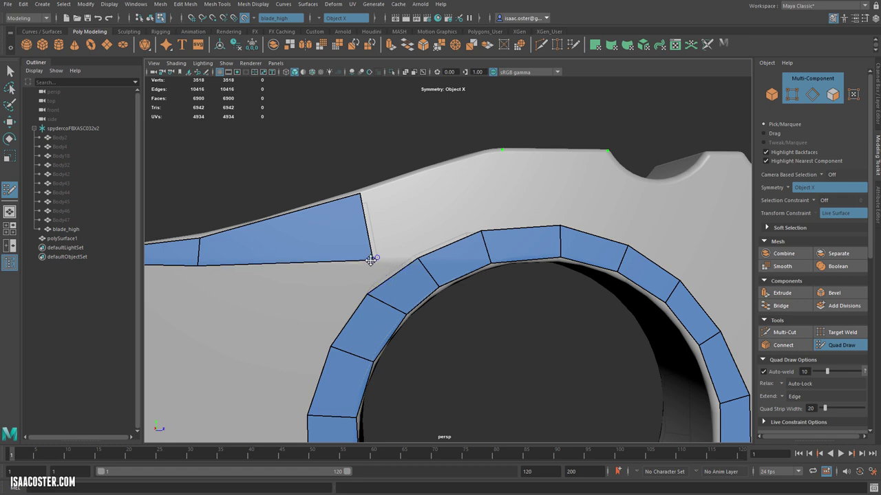
Move the two end vertices of the spine strip back towards the tip, keeping them on the spine edge and bevel line
drag(371, 258, 347, 262)
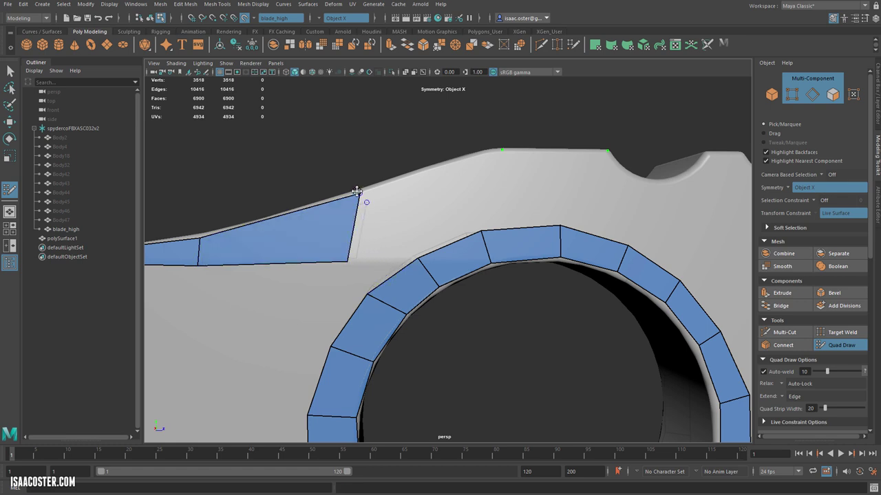
drag(358, 194, 333, 201)
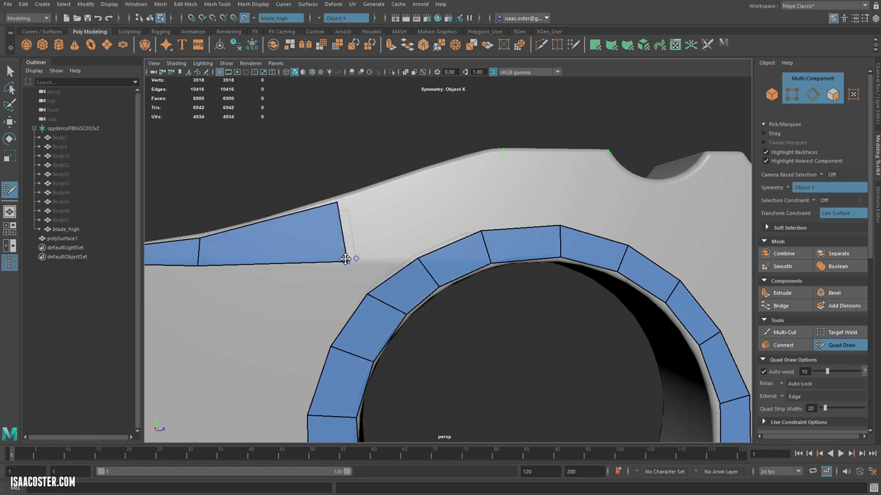
drag(345, 259, 345, 256)
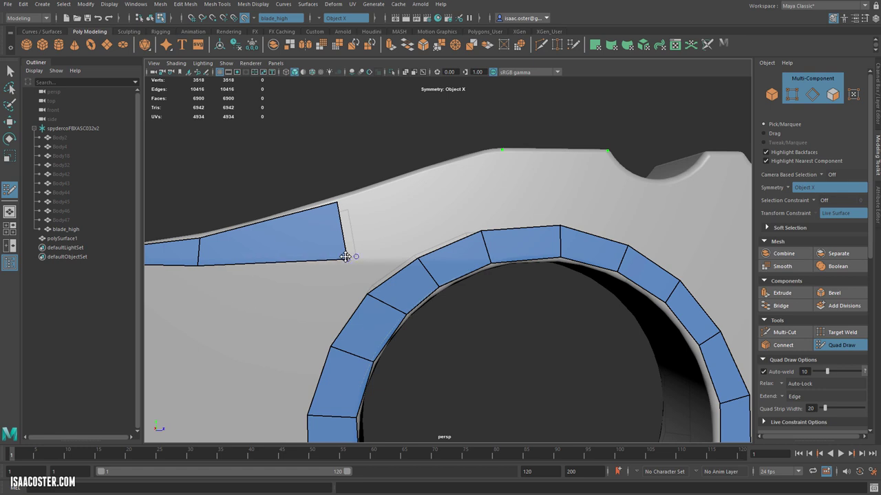
Fill two quads connecting the spine strip to the hole's ring, and shift the vertices of their shared edge slightly towards the spine
shift+click(395, 251)
shift+click(367, 221)
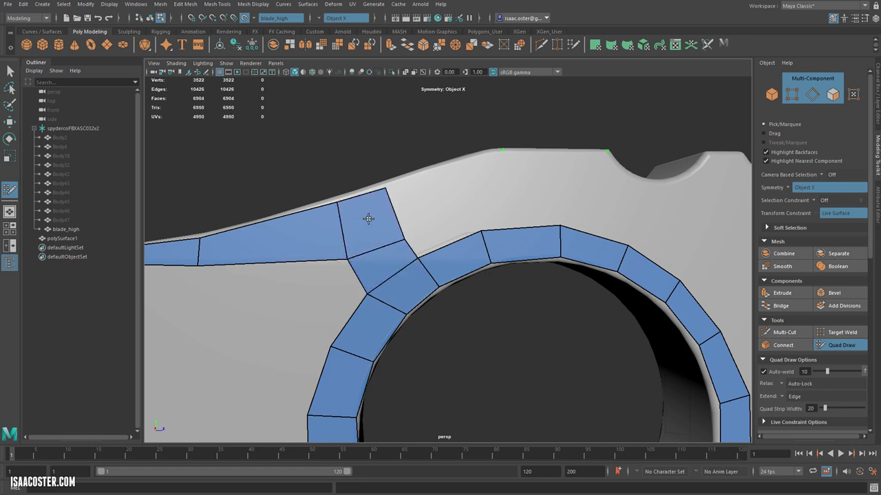
alt+middle_drag(481, 181, 434, 279)
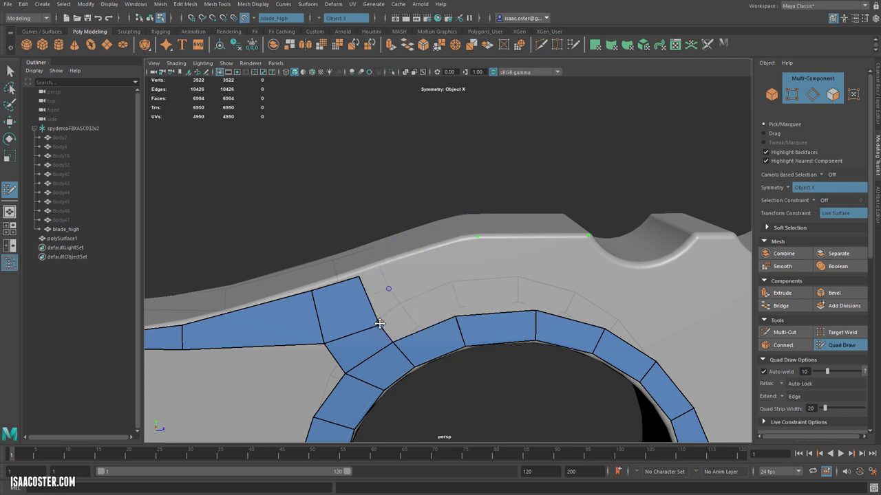
drag(380, 323, 378, 320)
drag(324, 344, 321, 341)
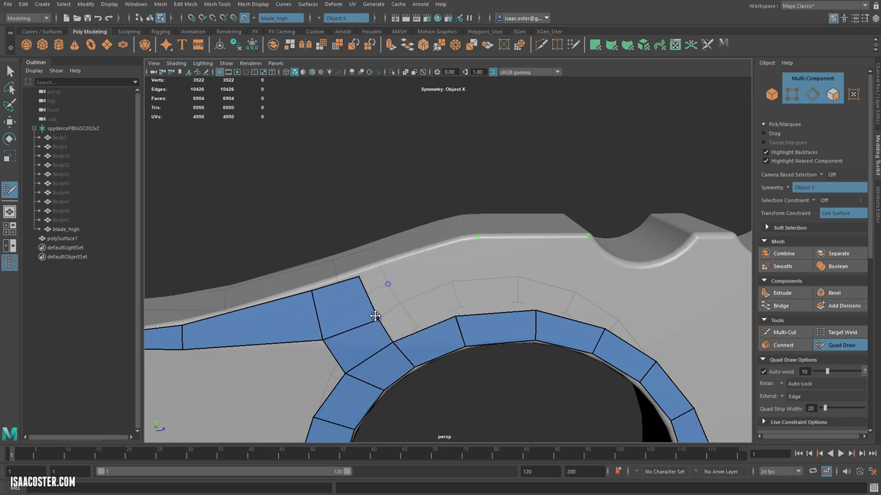
drag(376, 317, 375, 313)
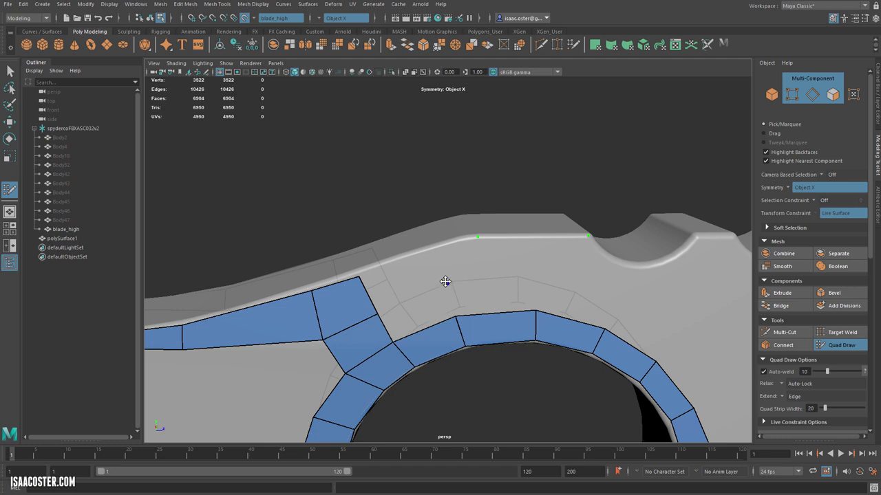
Place a dot on the spine edge, fill two quads between the spine strip and the hole's ring, and adjust their shared end vertex
click(430, 252)
shift+click(406, 275)
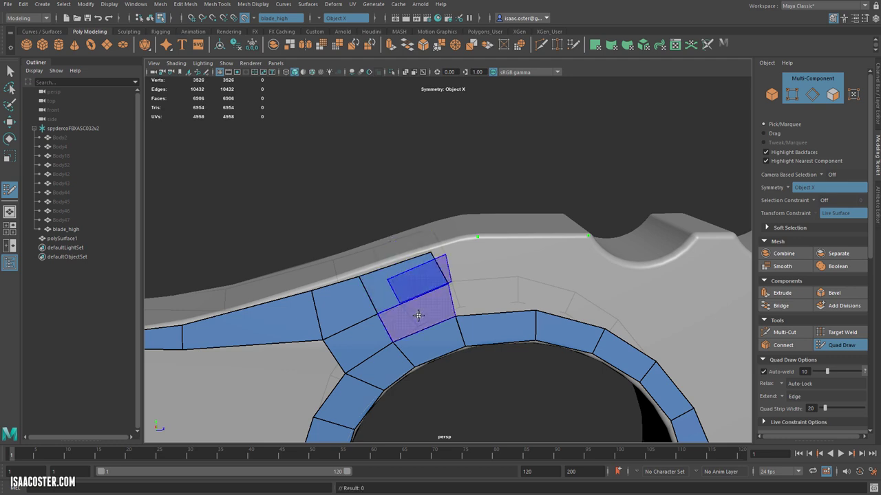
shift+click(418, 315)
drag(448, 284, 445, 288)
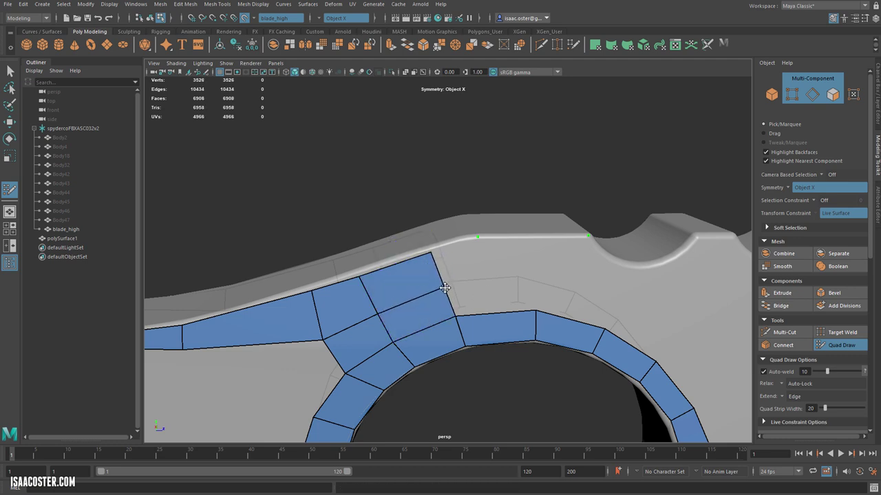
Weld the middle-row vertices onto the hole's ring to leave single larger quads, and move the end spine vertex onto the spine's corner
mouse_move(502, 309)
alt+right_down()
mouse_move(452, 274)
mouse_move(388, 274)
alt+right_up()
mouse_move(389, 273)
alt+mouse_down()
mouse_move(413, 227)
mouse_move(597, 277)
alt+mouse_up()
alt+right_drag(596, 277, 529, 295)
alt+drag(513, 294, 504, 301)
alt+right_drag(504, 301, 482, 283)
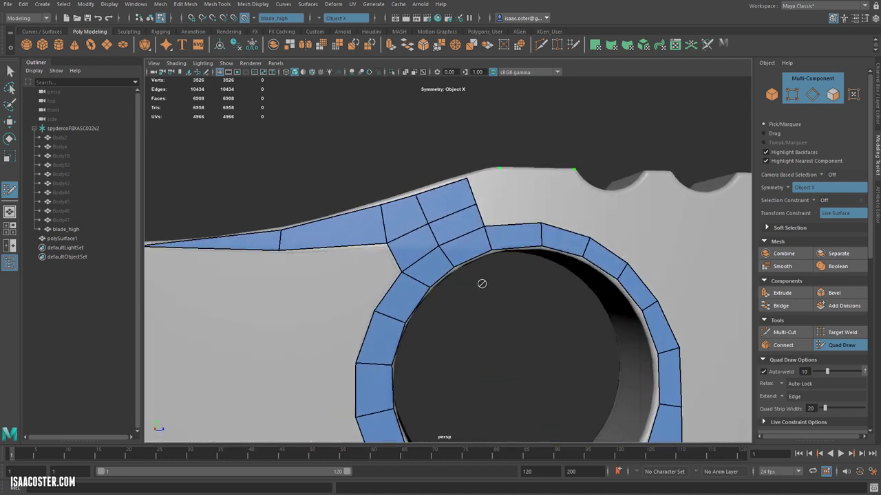
alt+drag(481, 283, 470, 259)
alt+right_drag(470, 259, 481, 257)
alt+drag(481, 257, 497, 258)
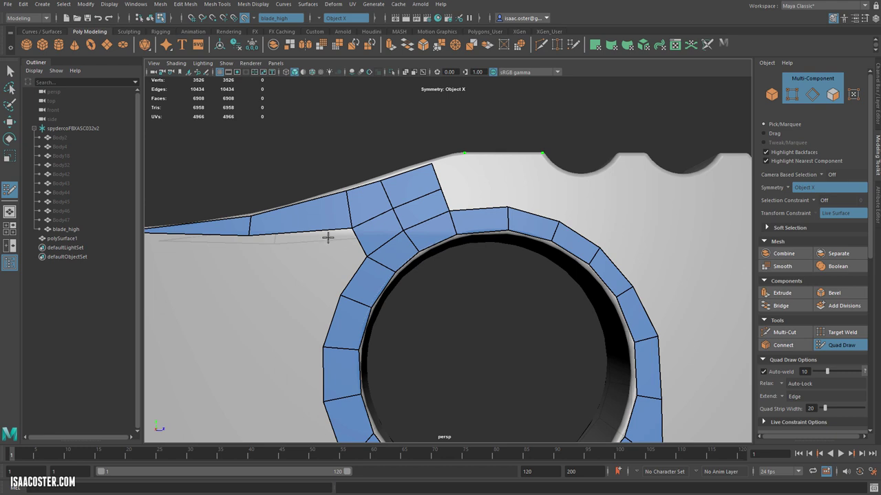
mouse_move(353, 228)
mouse_down()
mouse_move(393, 217)
mouse_move(403, 227)
mouse_up()
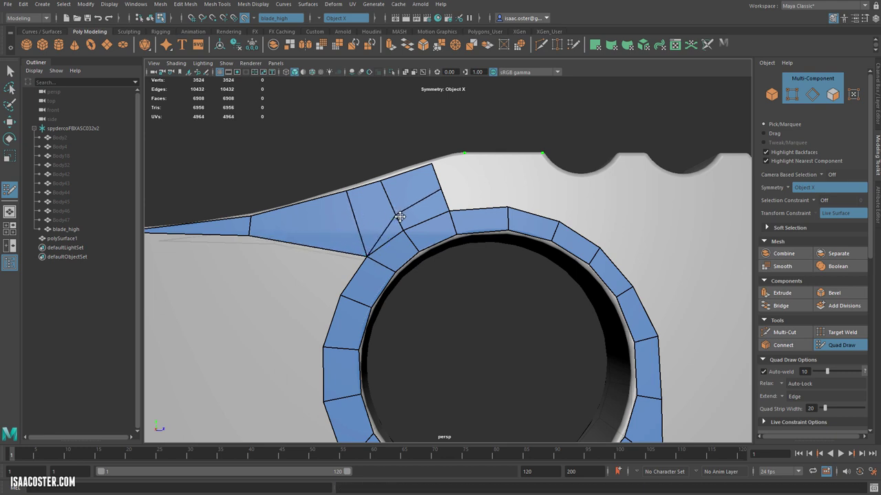
mouse_move(441, 190)
mouse_down()
mouse_move(449, 210)
mouse_move(464, 198)
mouse_up()
drag(374, 219, 351, 225)
drag(407, 208, 403, 208)
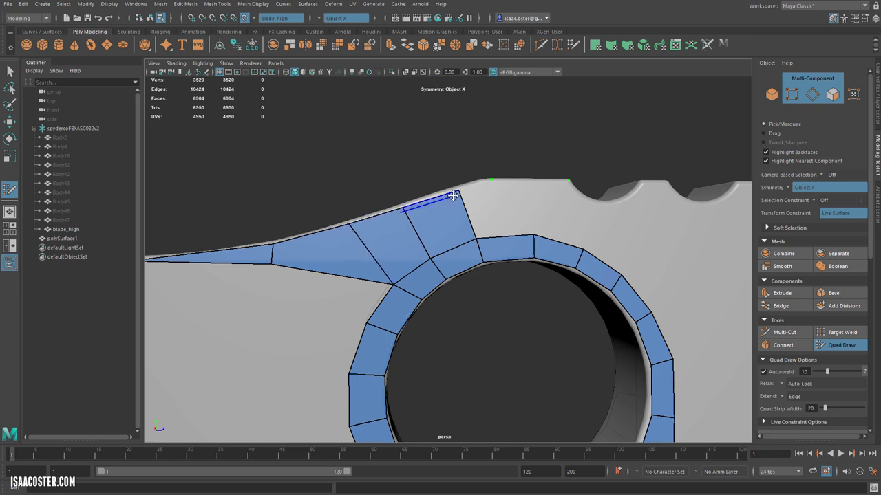
mouse_move(458, 191)
mouse_down()
mouse_move(486, 181)
mouse_move(461, 169)
mouse_up()
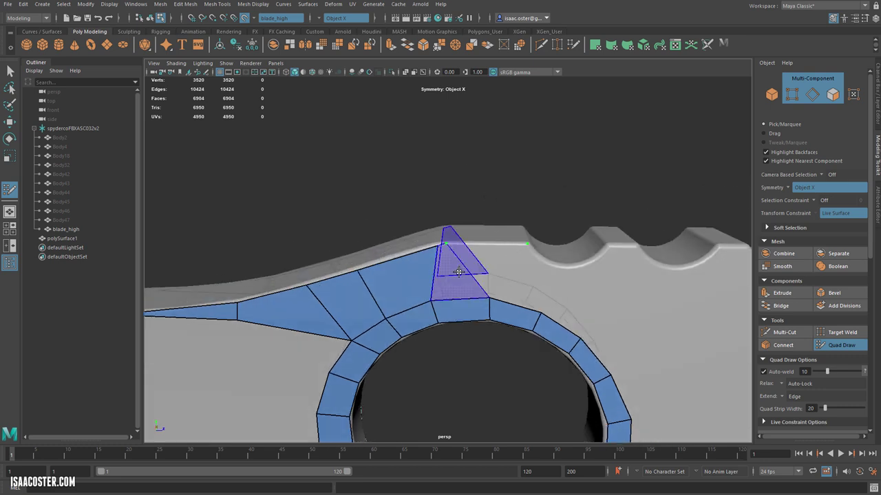
Fill a quad and a triangle between the flat spine edge and the ring, and align the outer vertex at the first notch
shift+click(503, 268)
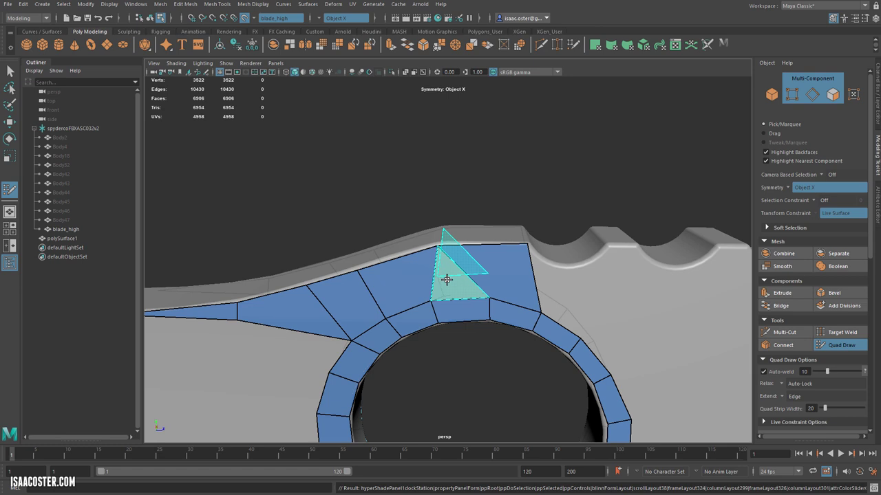
shift+click(448, 282)
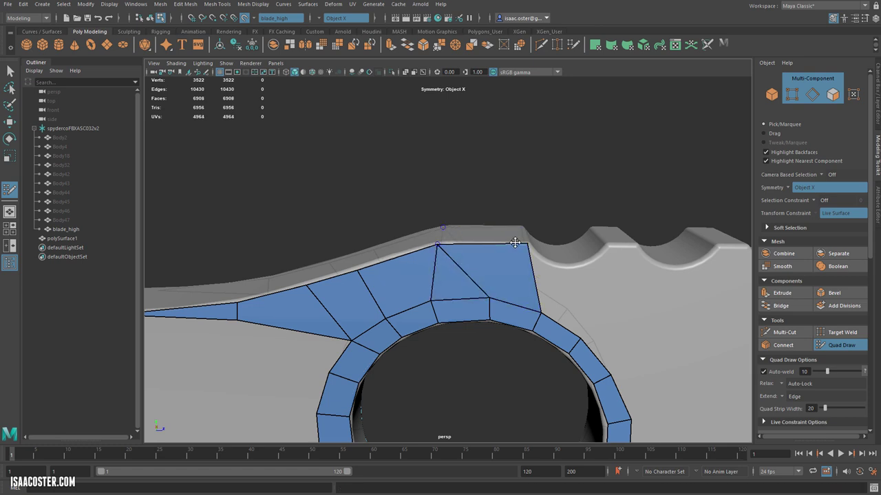
drag(526, 244, 522, 245)
Shift the ring's outer vertex above the hole slightly up towards the spine to smooth the ring's outline
alt+drag(501, 185, 481, 181)
alt+right_drag(478, 195, 514, 219)
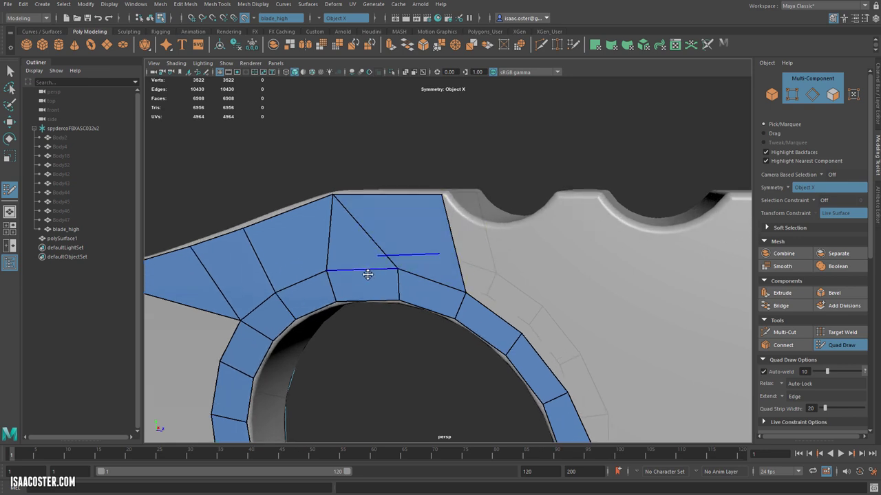
drag(398, 269, 389, 264)
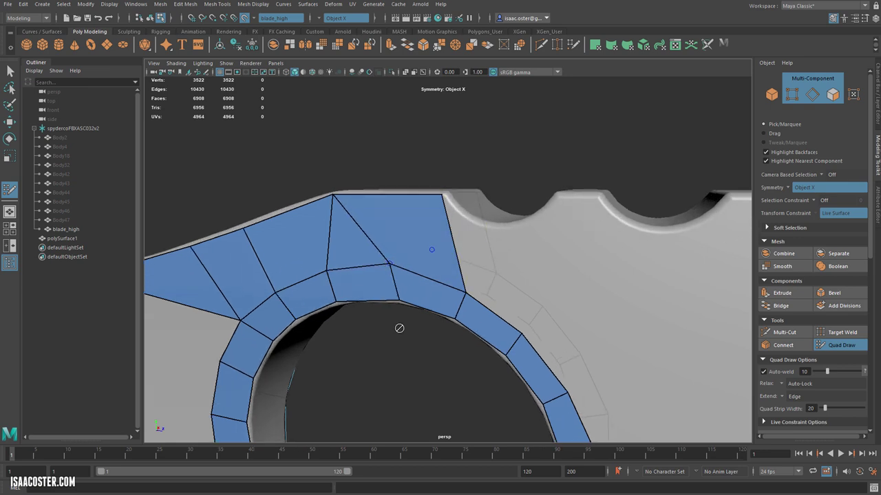
Examine the patch above the hole and read through the Quad Draw keyboard and mouse shortcut list
mouse_move(399, 329)
alt+mouse_down()
mouse_move(389, 332)
mouse_move(426, 264)
alt+mouse_up()
mouse_move(447, 341)
alt+mouse_down()
mouse_move(440, 338)
mouse_move(448, 346)
alt+mouse_up()
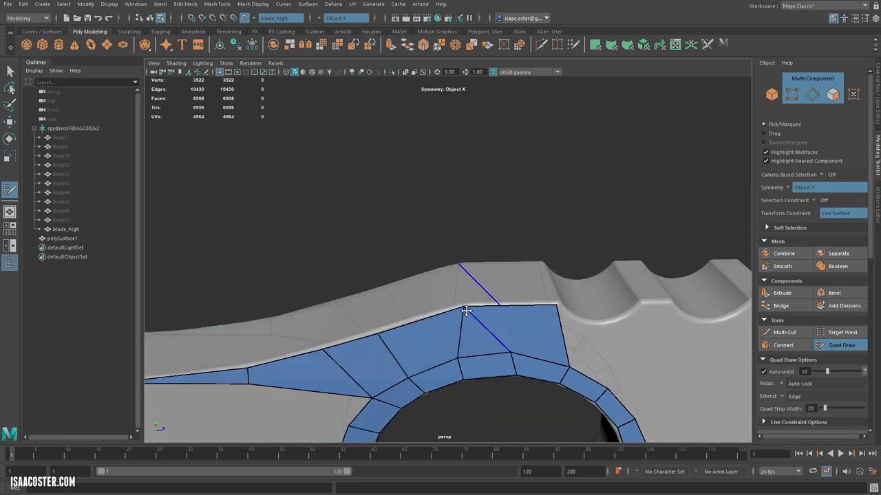
alt+drag(462, 322, 465, 300)
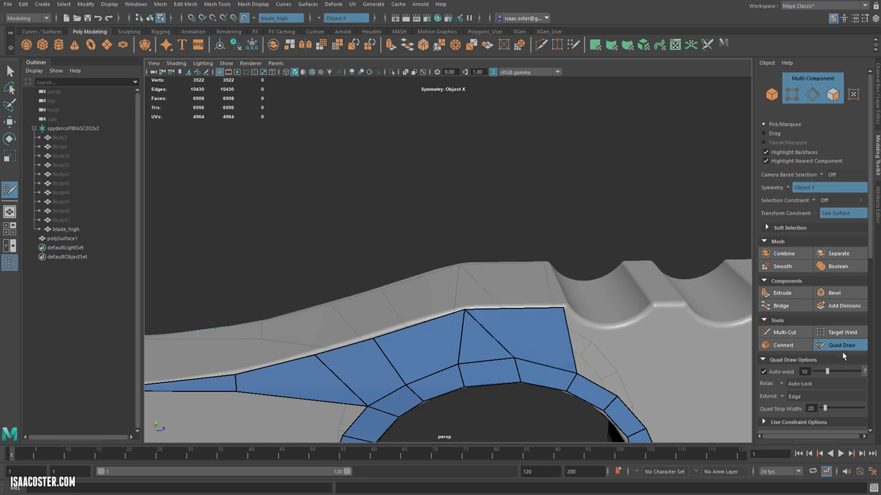
scroll(843, 356, down, 10)
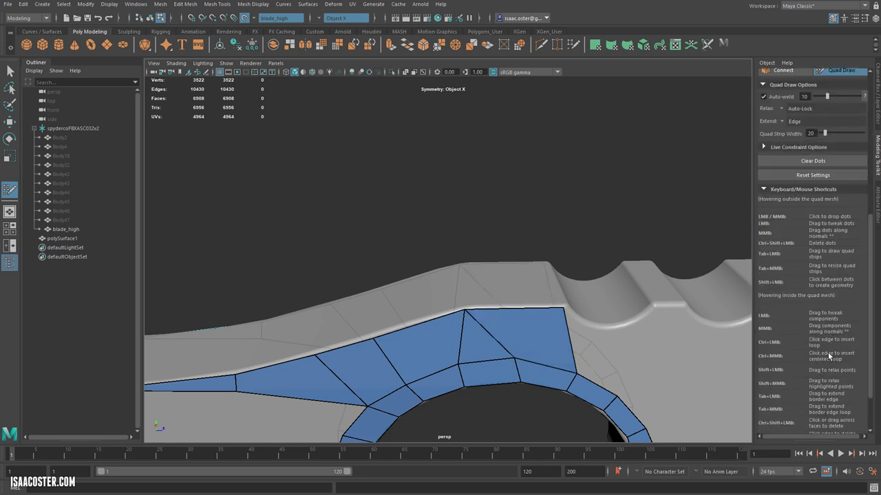
scroll(827, 358, down, 2)
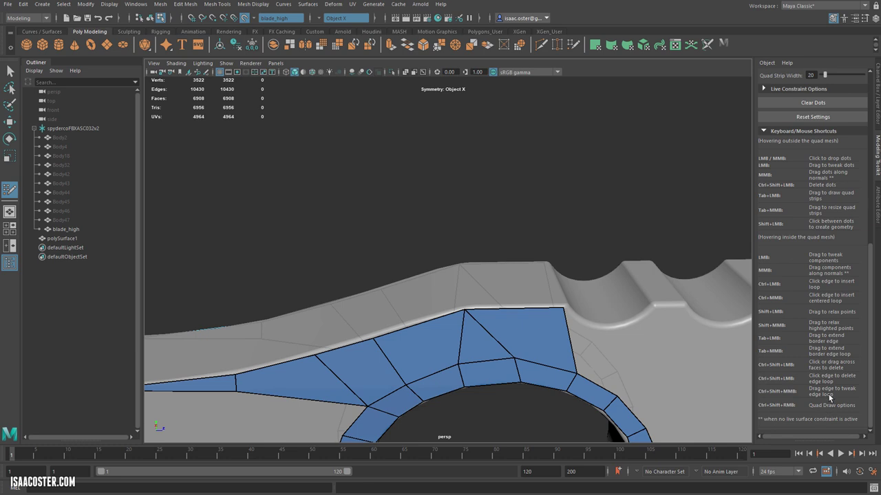
Delete the quad and the triangle between the flat spine edge and the hole's ring
alt+middle_drag(612, 336, 549, 303)
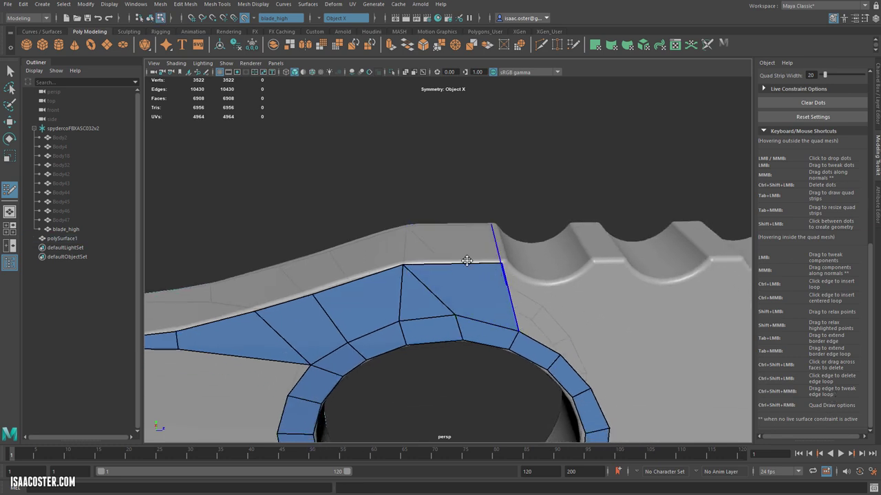
key(w)
right_drag(463, 289, 466, 313)
click(478, 295)
key(Delete)
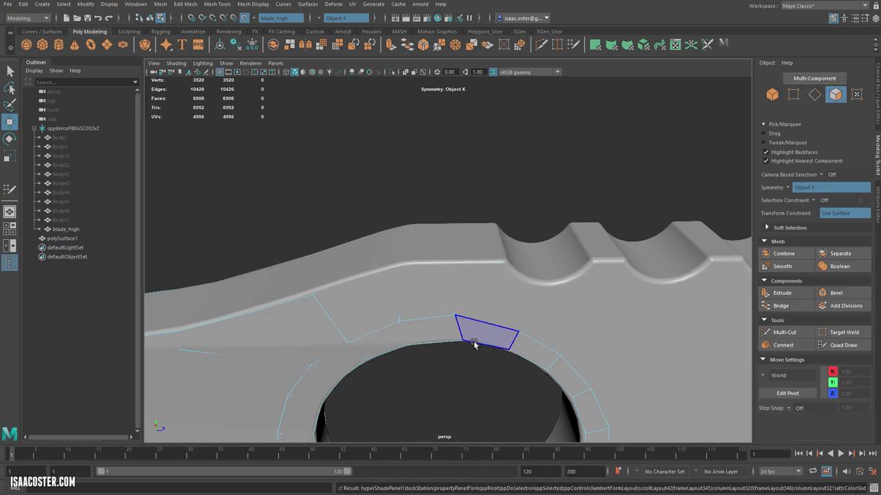
click(429, 295)
key(Delete)
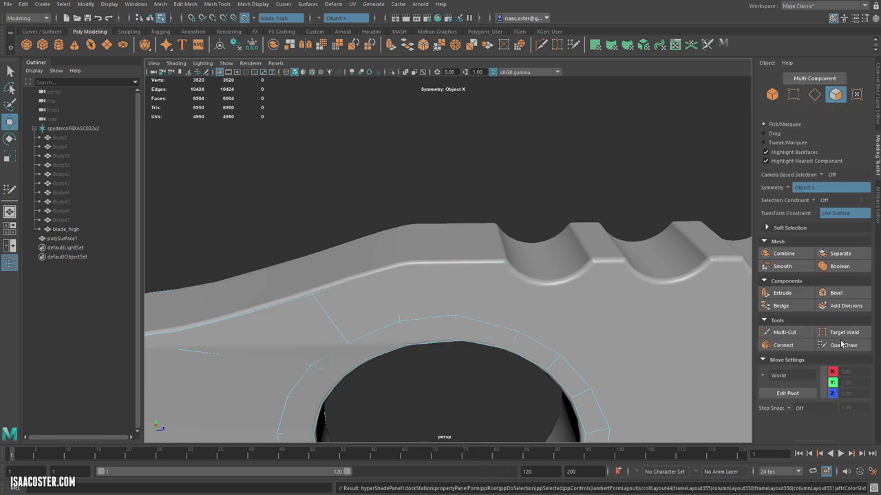
Resume Quad Draw and fill two quads between the hole's ring and the flat spine edge, ending at the first notch
click(842, 345)
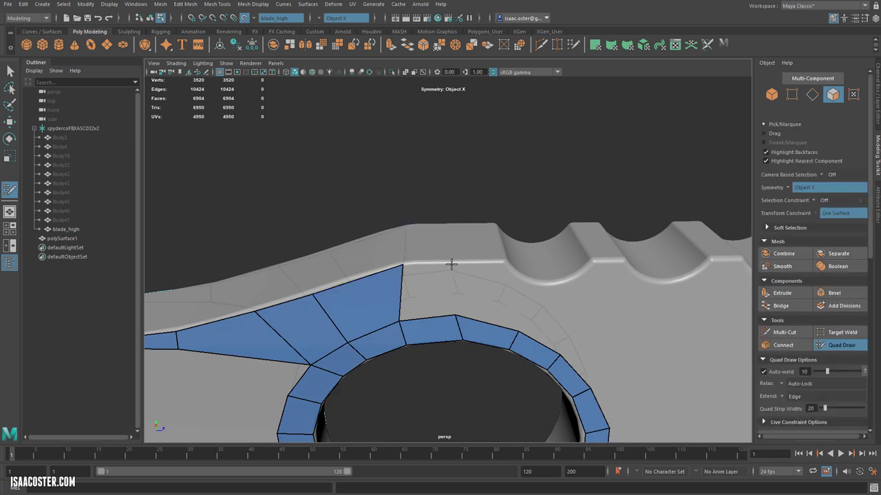
shift+click(433, 297)
shift+click(483, 298)
alt+drag(484, 184, 476, 165)
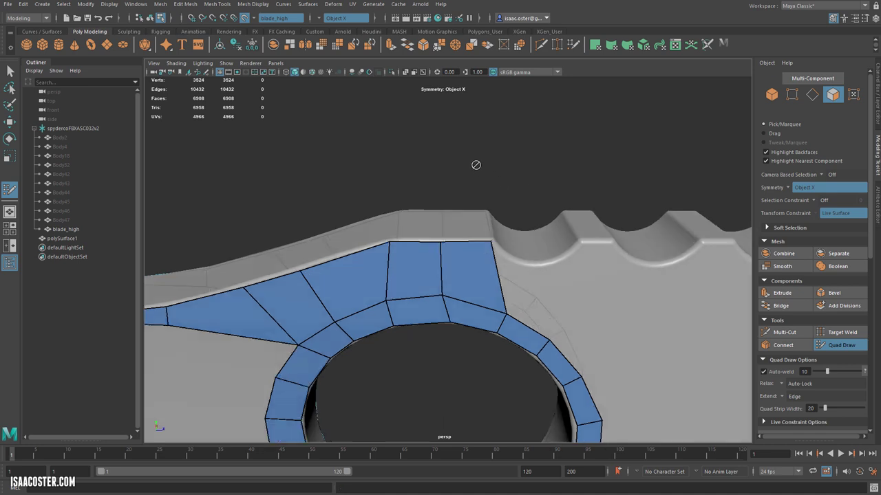
scroll(476, 165, down, 8)
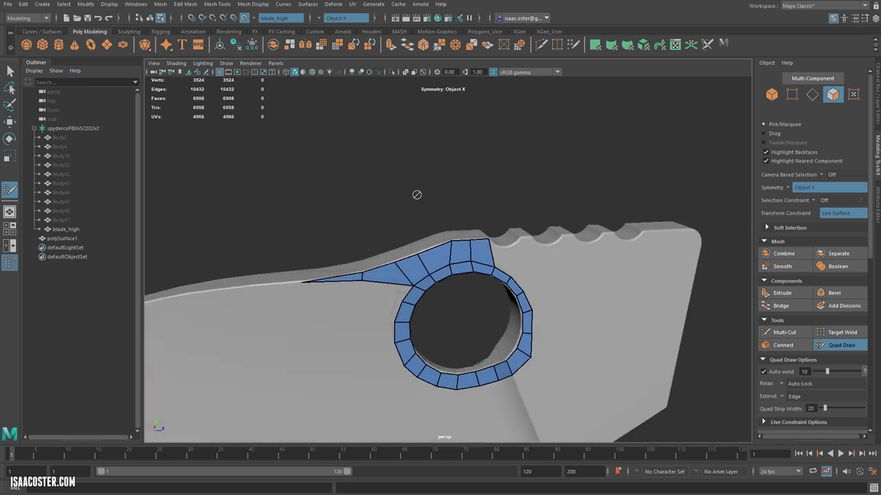
scroll(416, 195, down, 10)
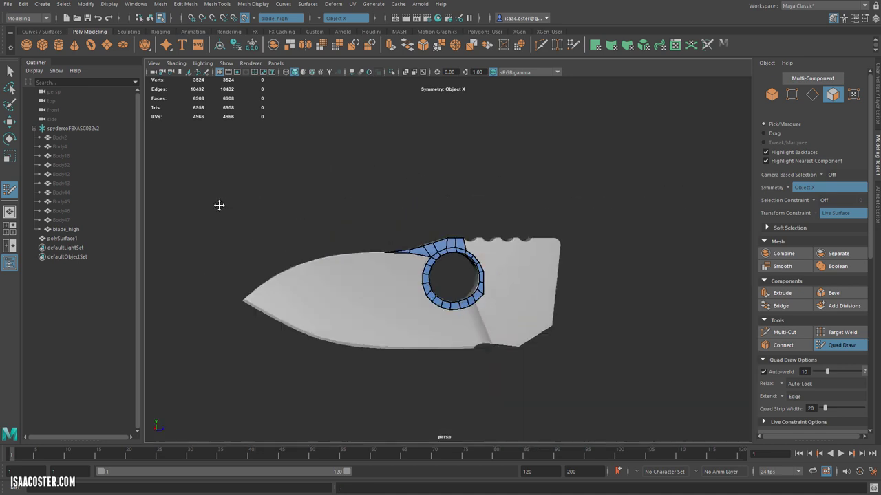
scroll(395, 216, up, 6)
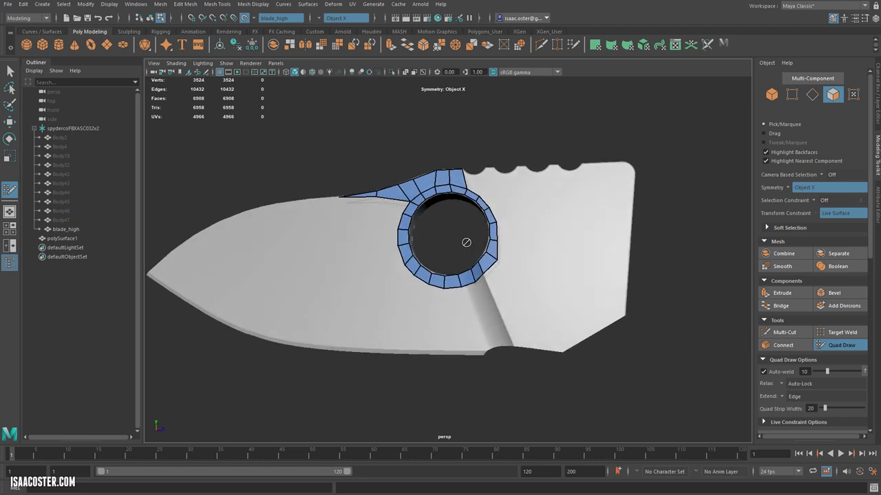